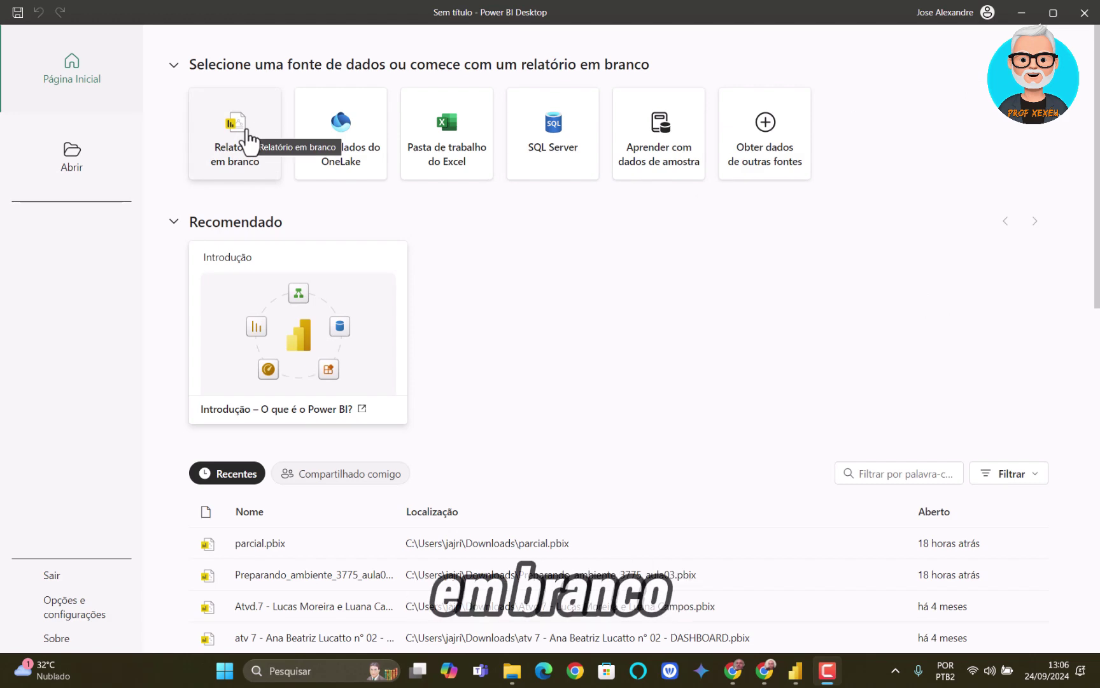
# Create a blank report and connect to a Texto/CSV data source
pyautogui.click(247, 141)
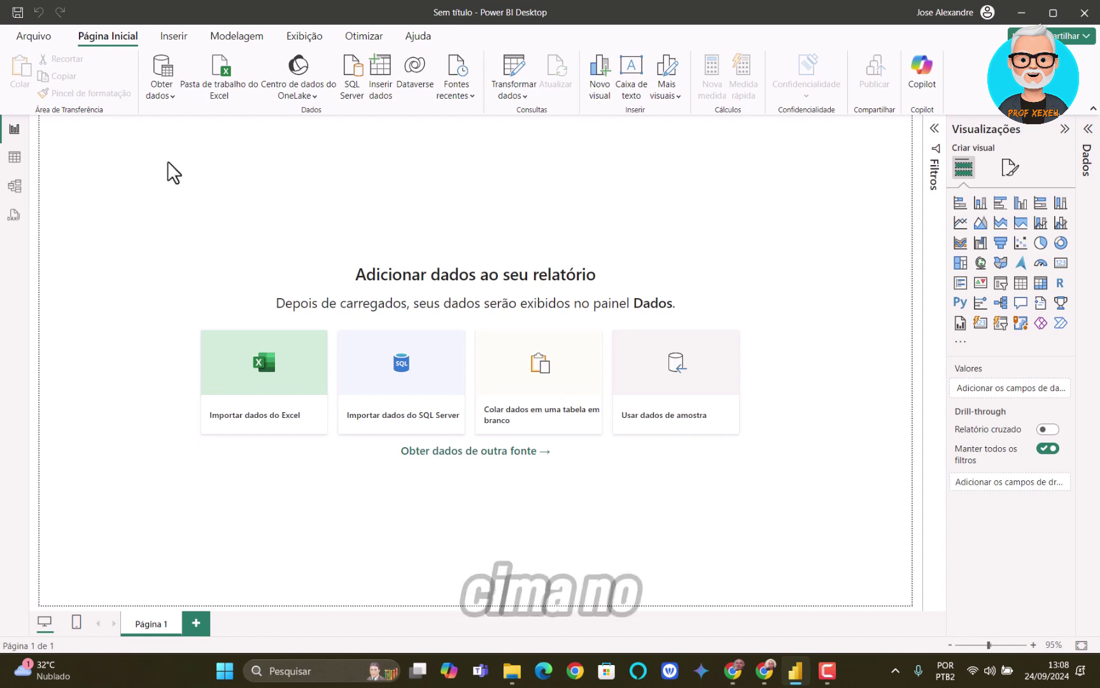
pyautogui.click(163, 69)
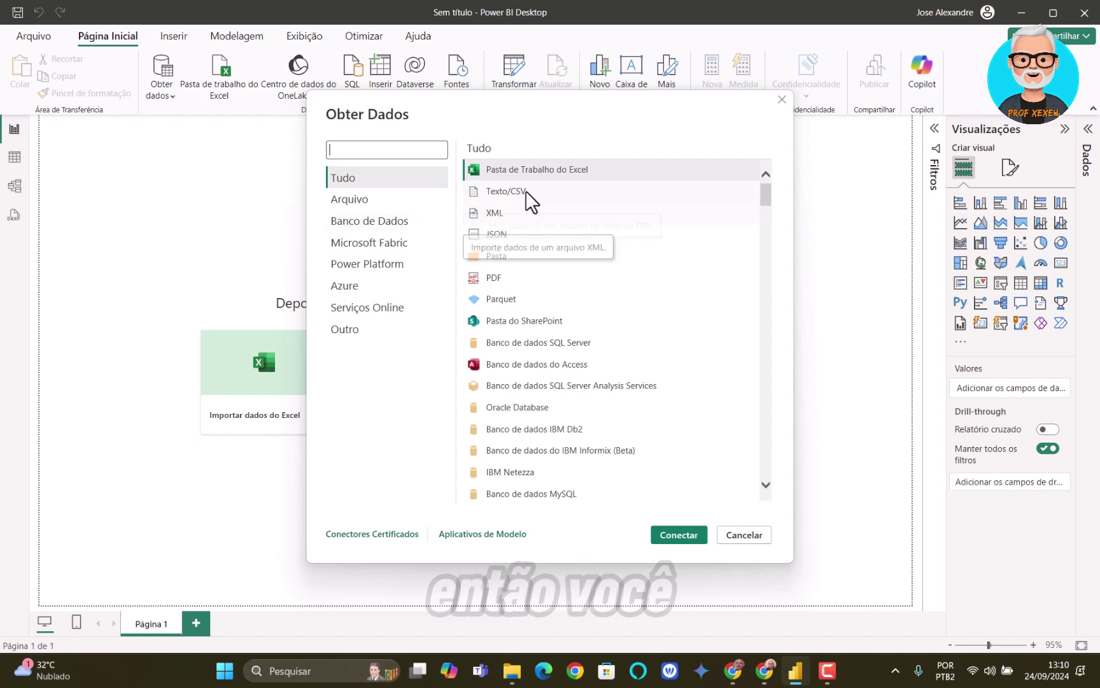
pyautogui.click(525, 190)
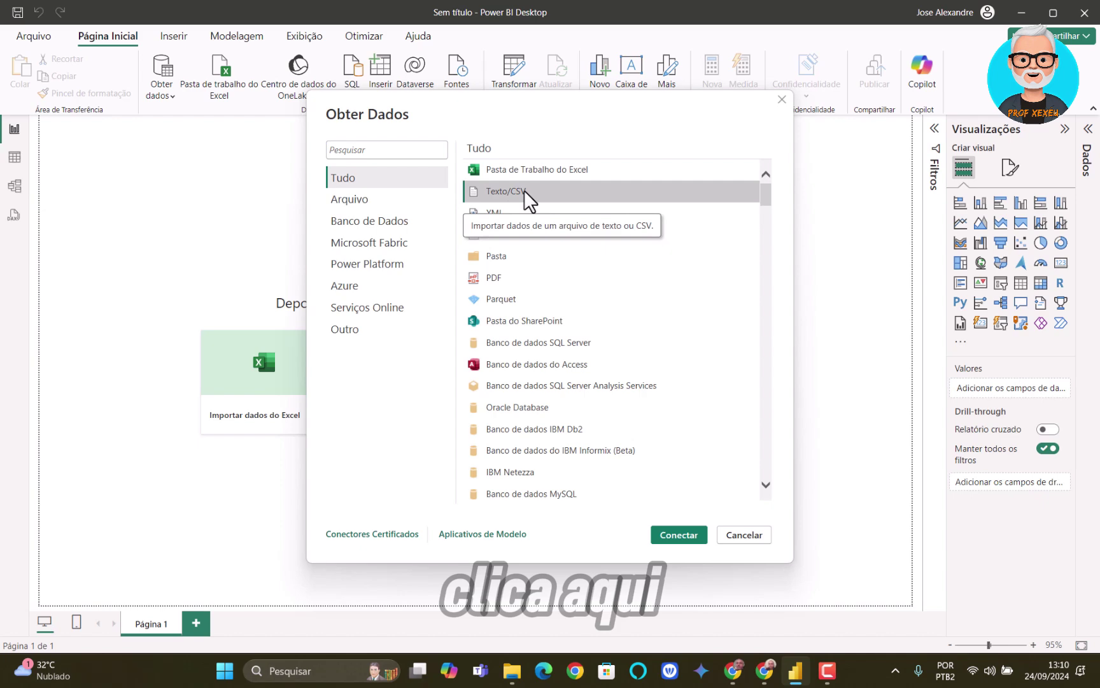
pyautogui.click(676, 535)
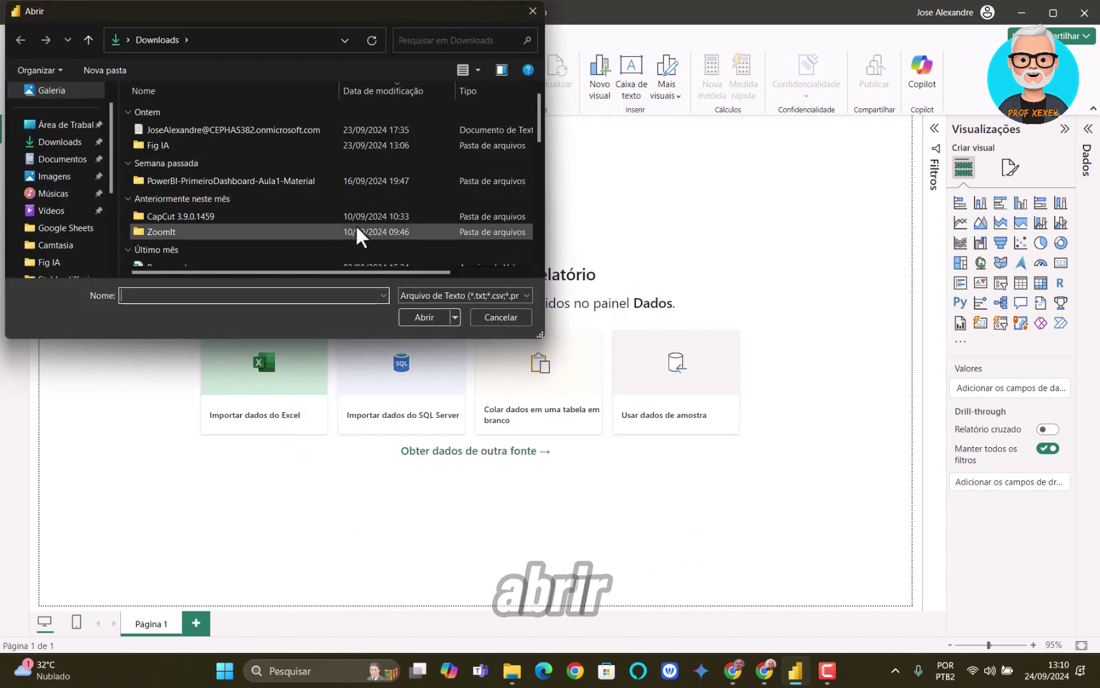
# Import the Clientes text file from the base folder of PowerBI-PrimeiroDashboard-Aula1-Material and open it for data transformation
pyautogui.doubleClick(231, 182)
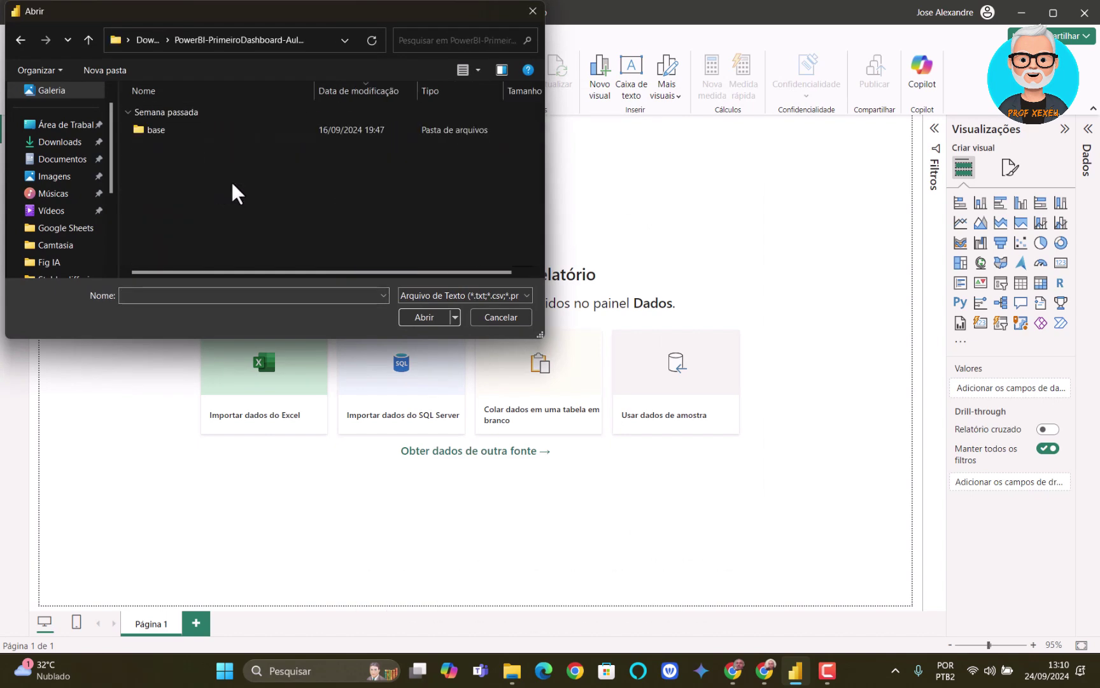
pyautogui.doubleClick(212, 132)
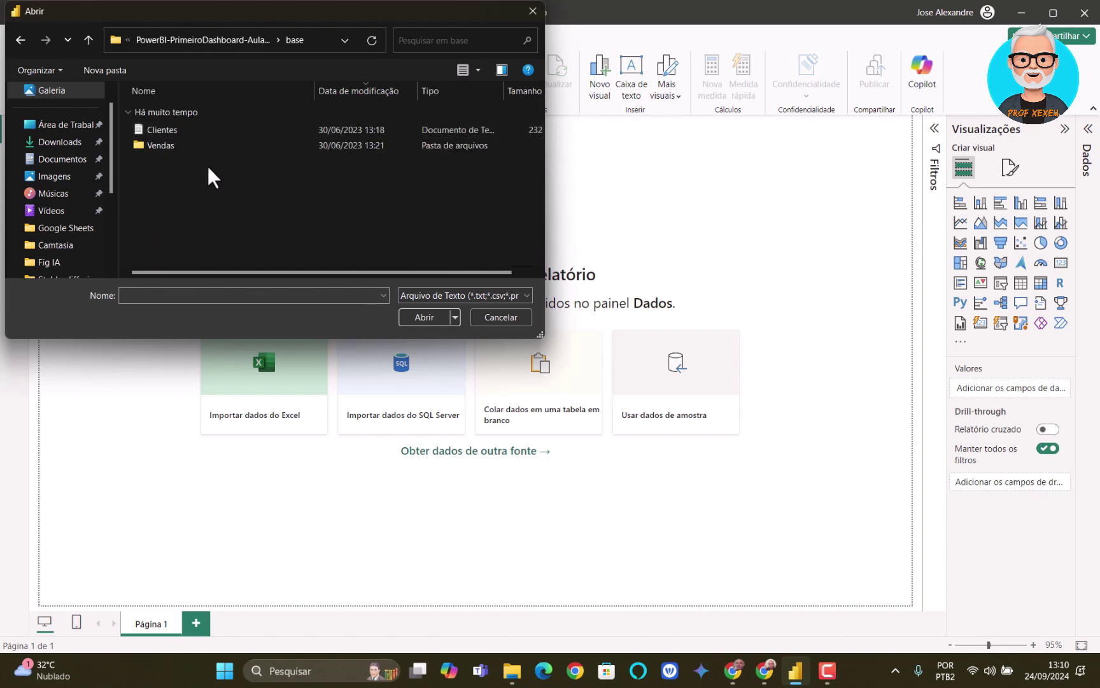
pyautogui.doubleClick(209, 129)
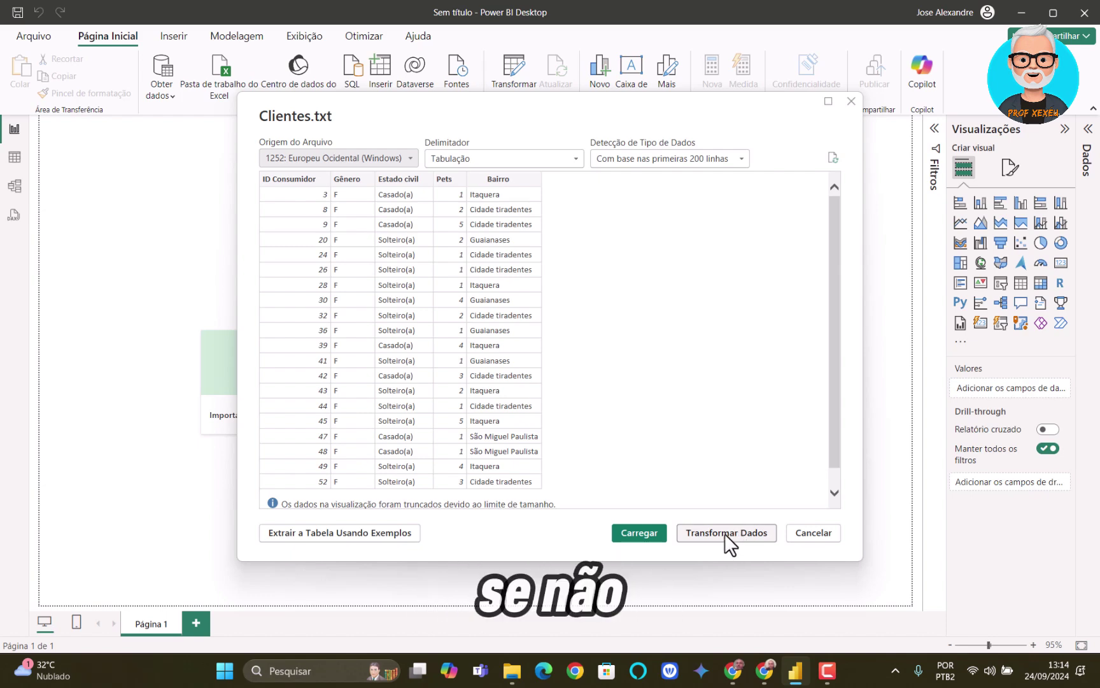
pyautogui.click(726, 531)
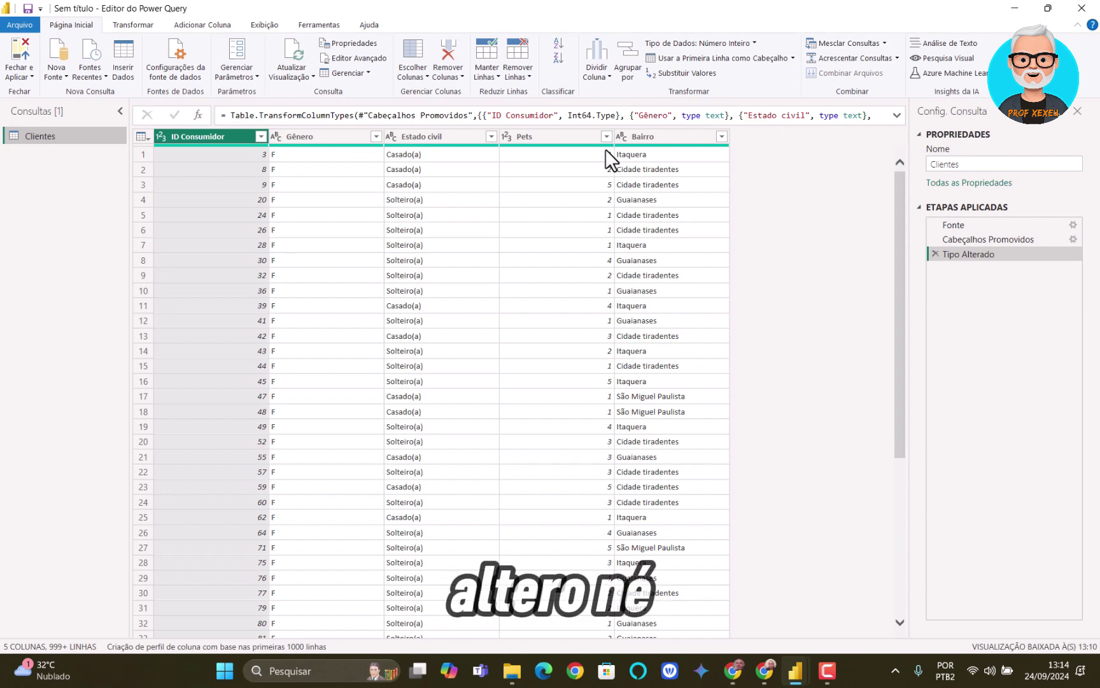
# Check the column headers of the Clientes table and the data type choices offered for the Pets column
pyautogui.click(536, 137)
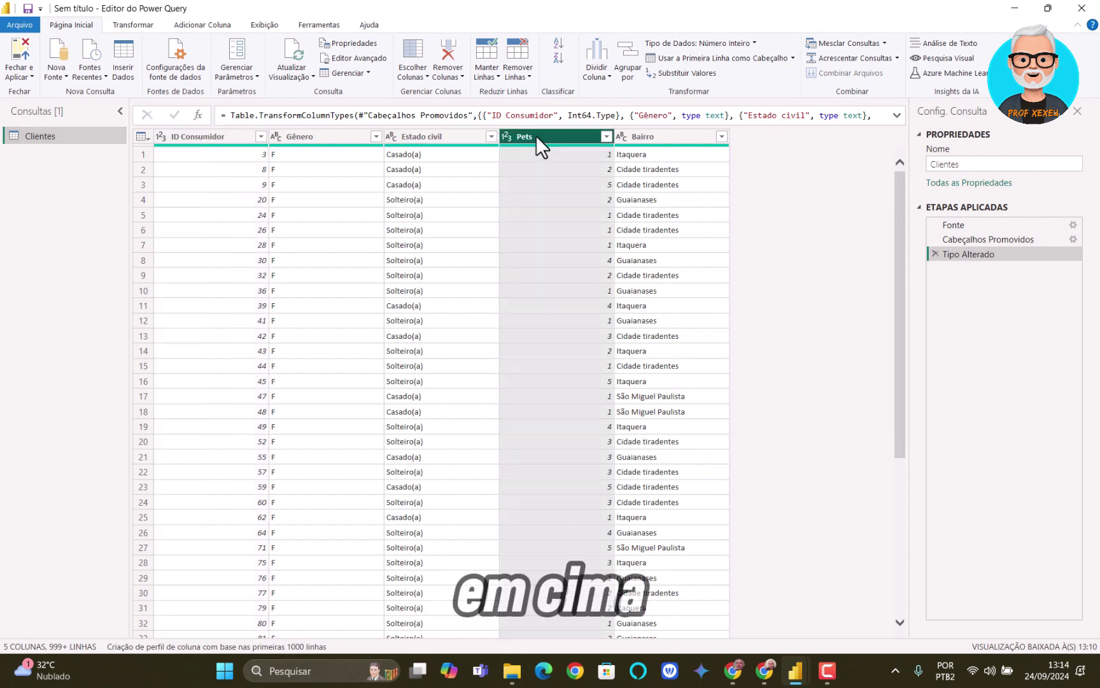
pyautogui.doubleClick(535, 135)
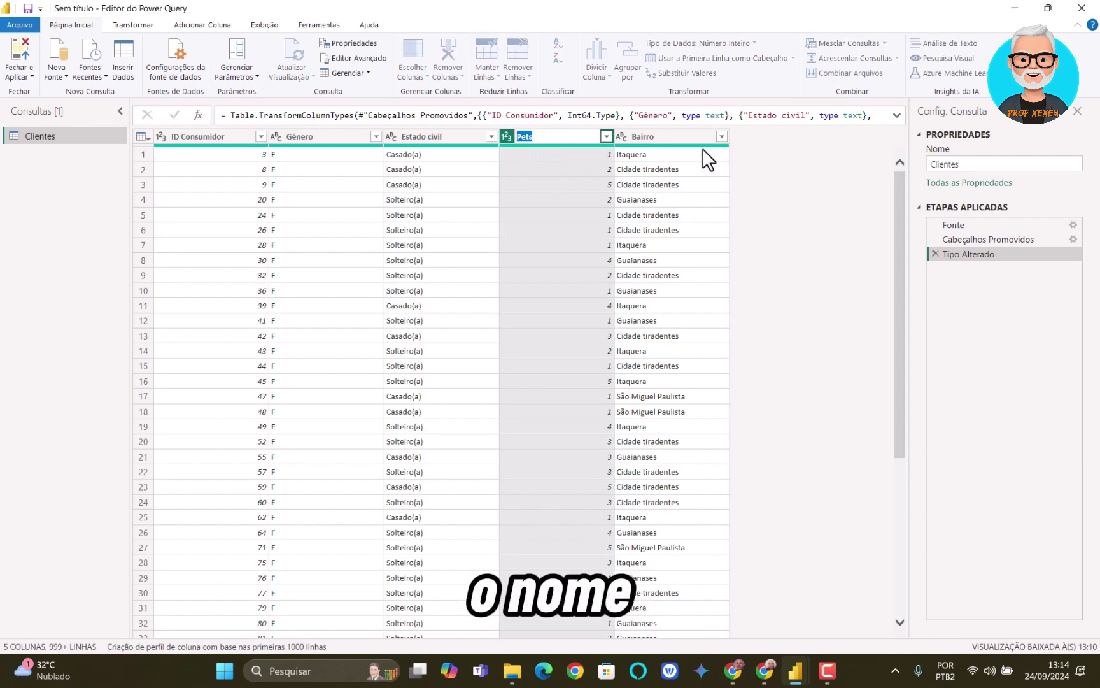
pyautogui.press('Return')
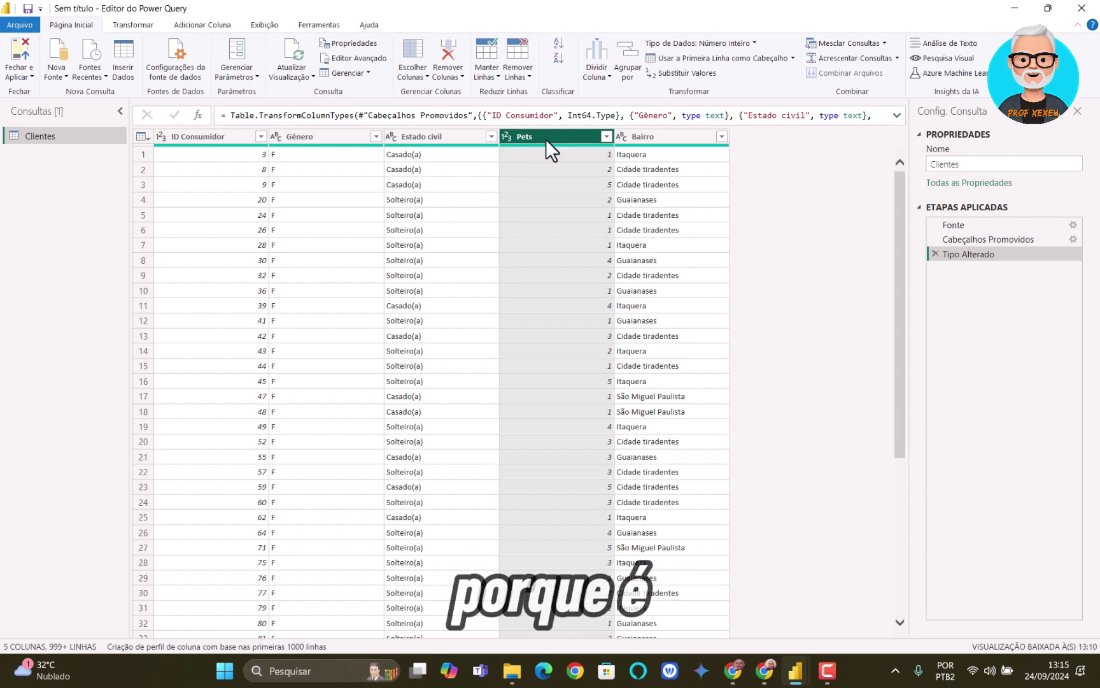
pyautogui.click(639, 134)
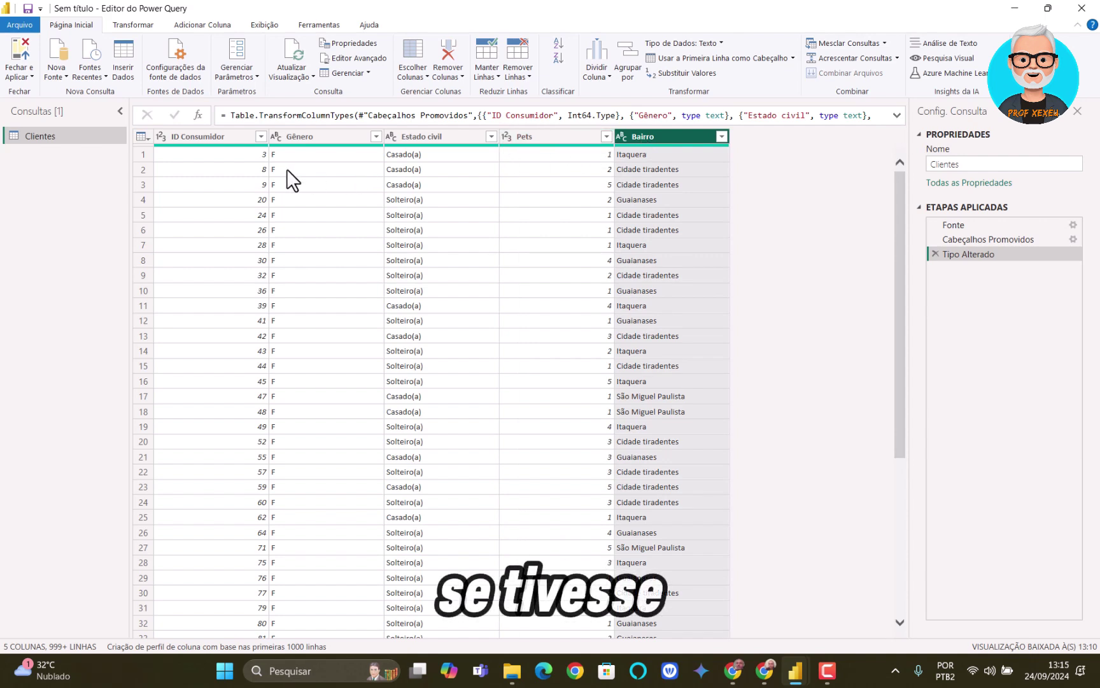
pyautogui.click(506, 138)
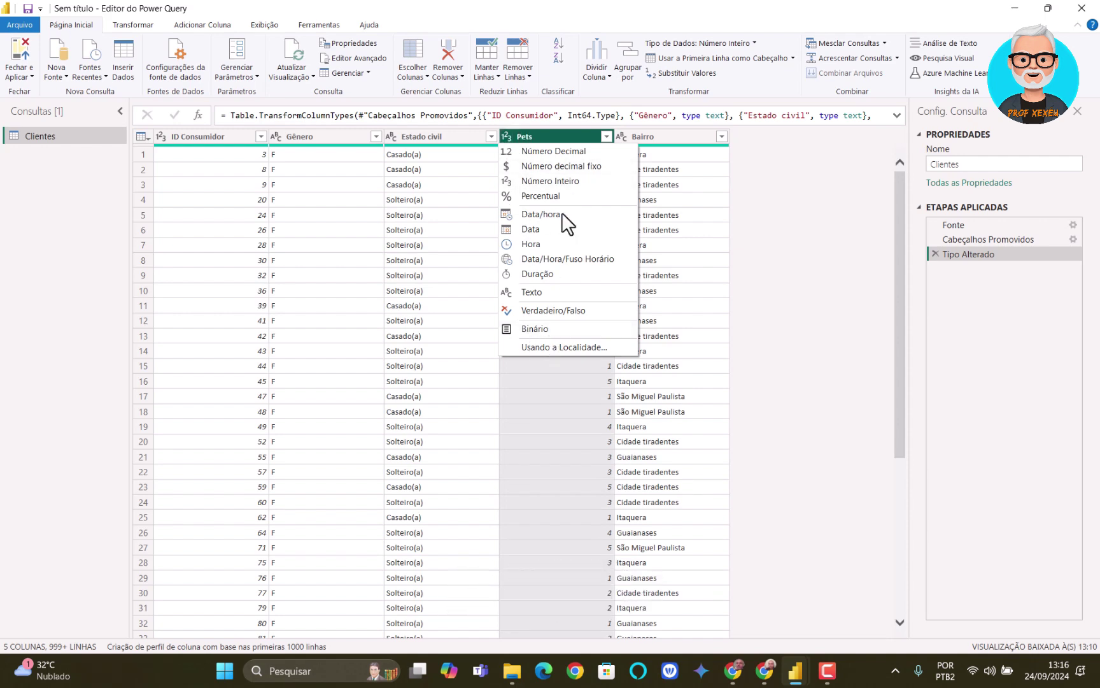
pyautogui.click(555, 134)
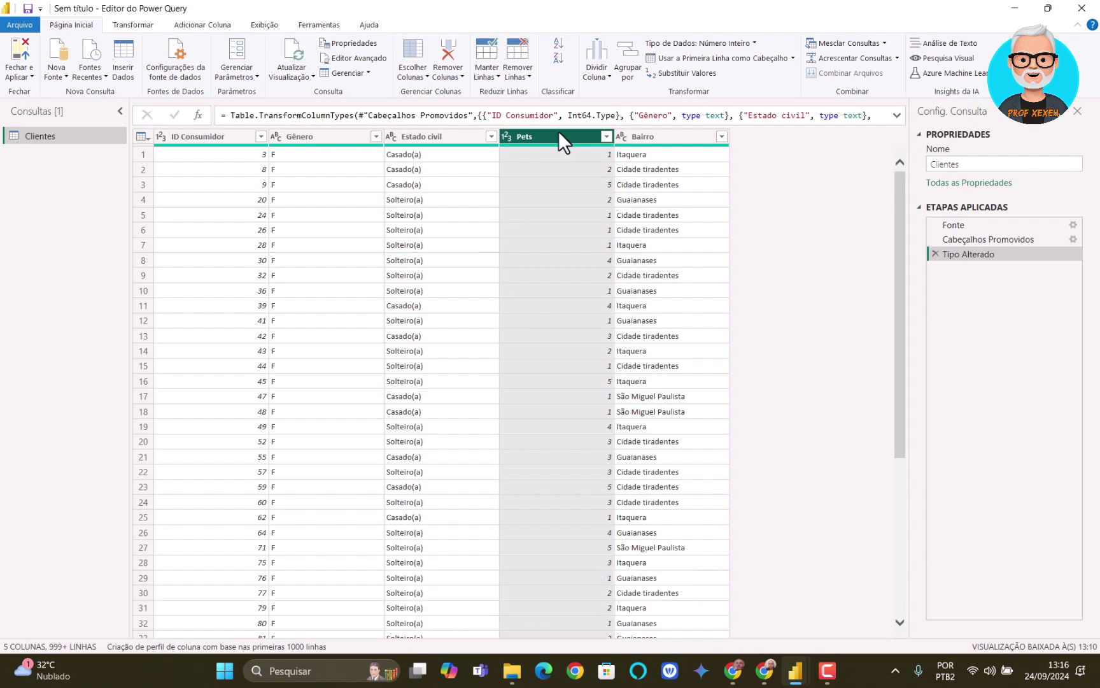
pyautogui.click(174, 136)
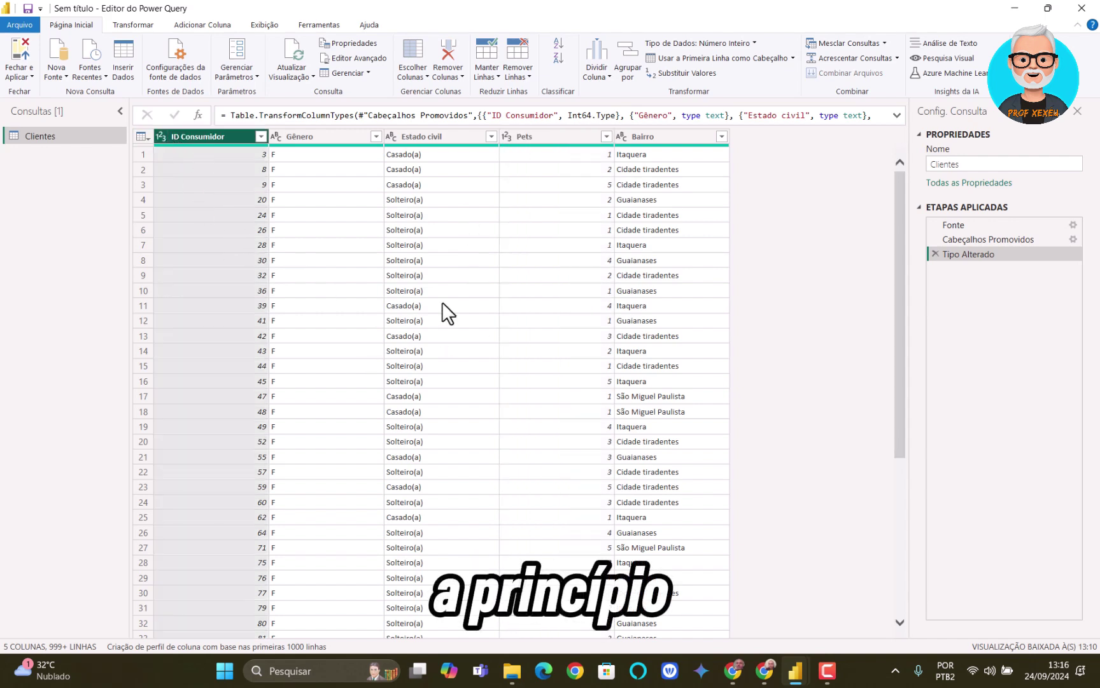
# Remove duplicate rows and rows with errors from the whole Clientes table
pyautogui.click(149, 137)
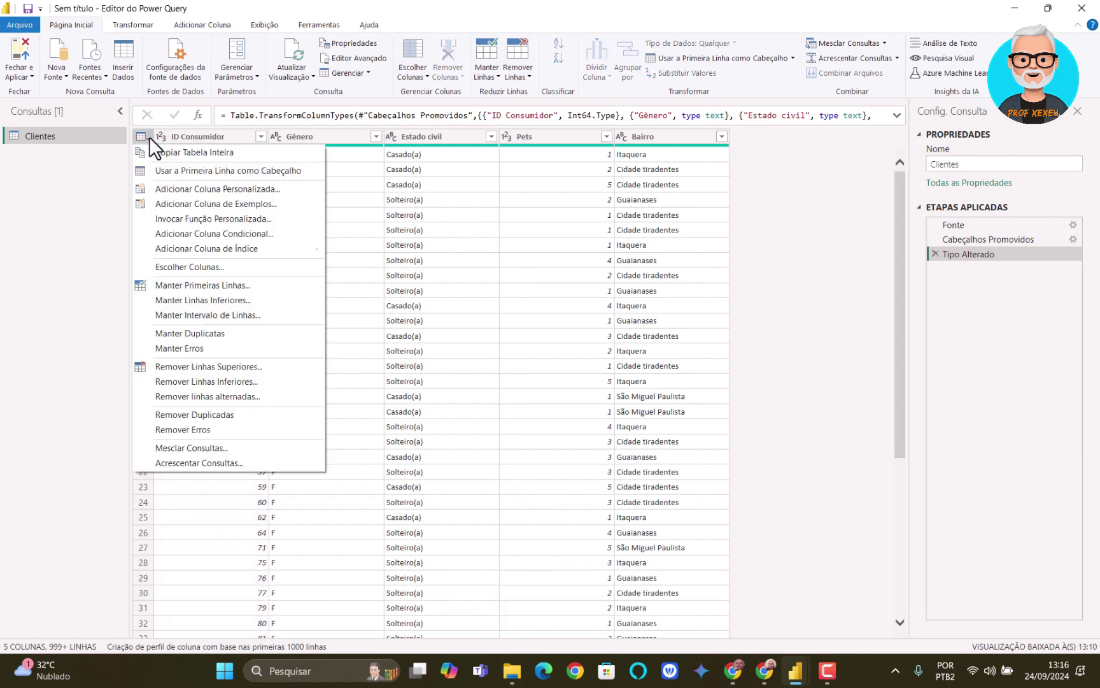
pyautogui.click(200, 414)
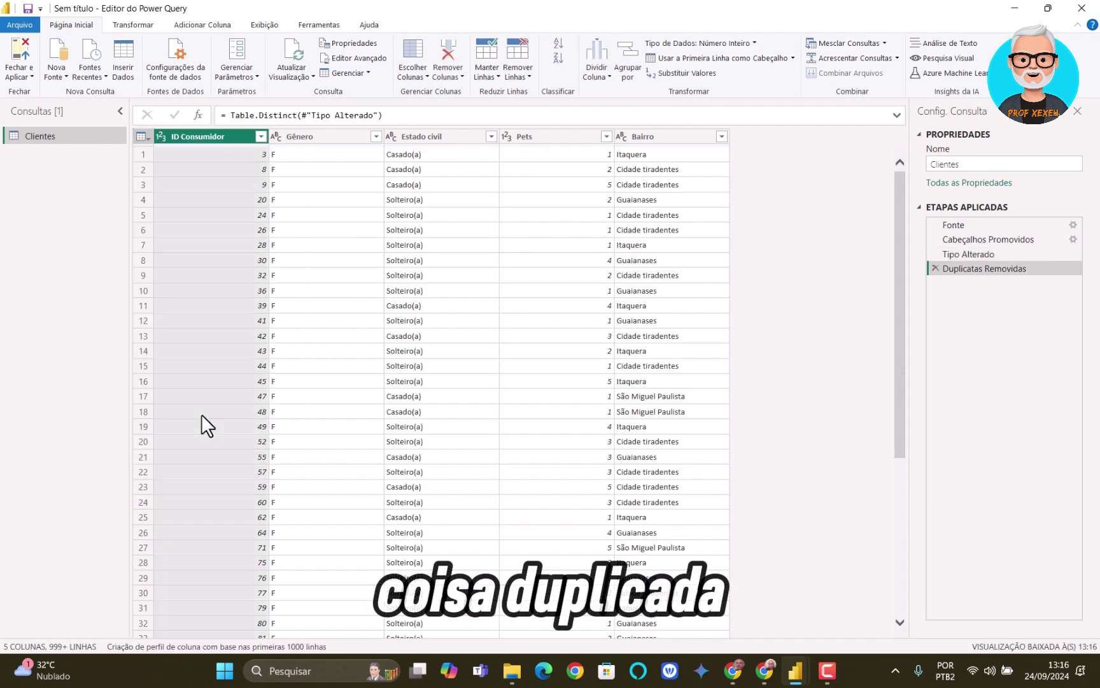
pyautogui.click(144, 140)
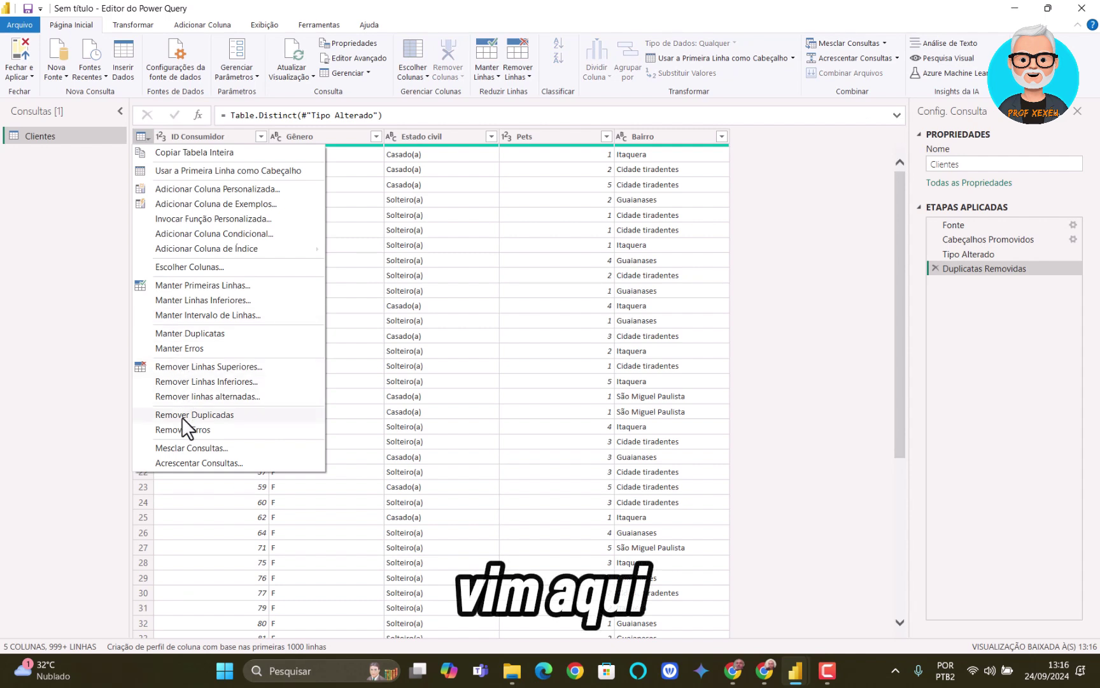
pyautogui.click(181, 430)
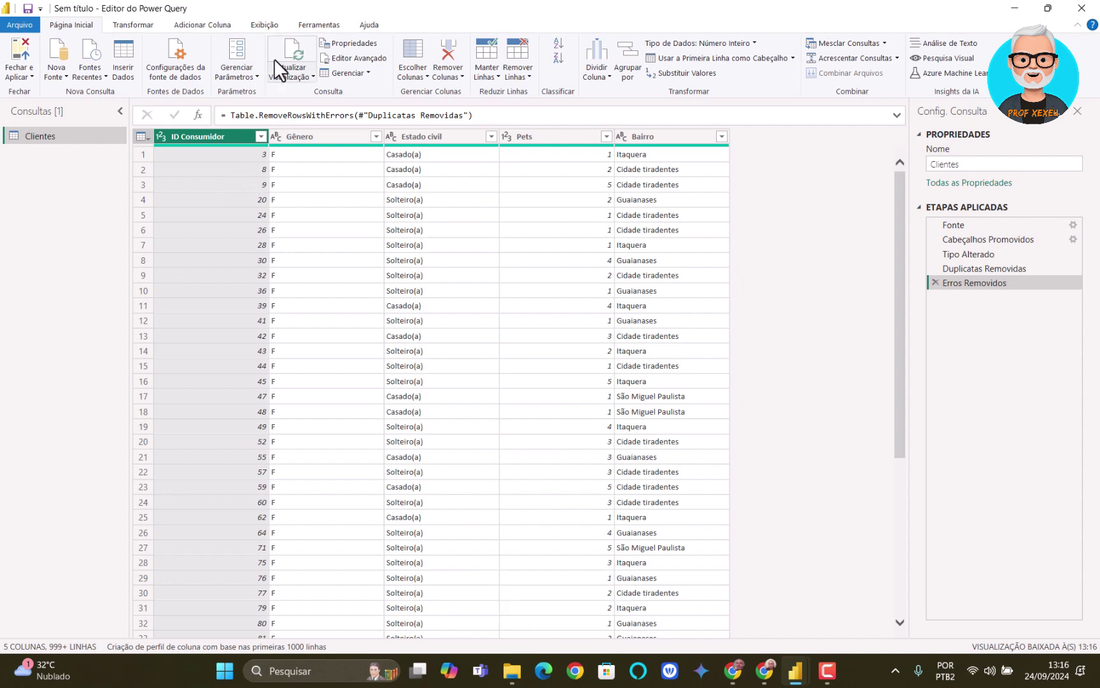
# Show the column quality and column distribution indicators above the Clientes data
pyautogui.click(262, 23)
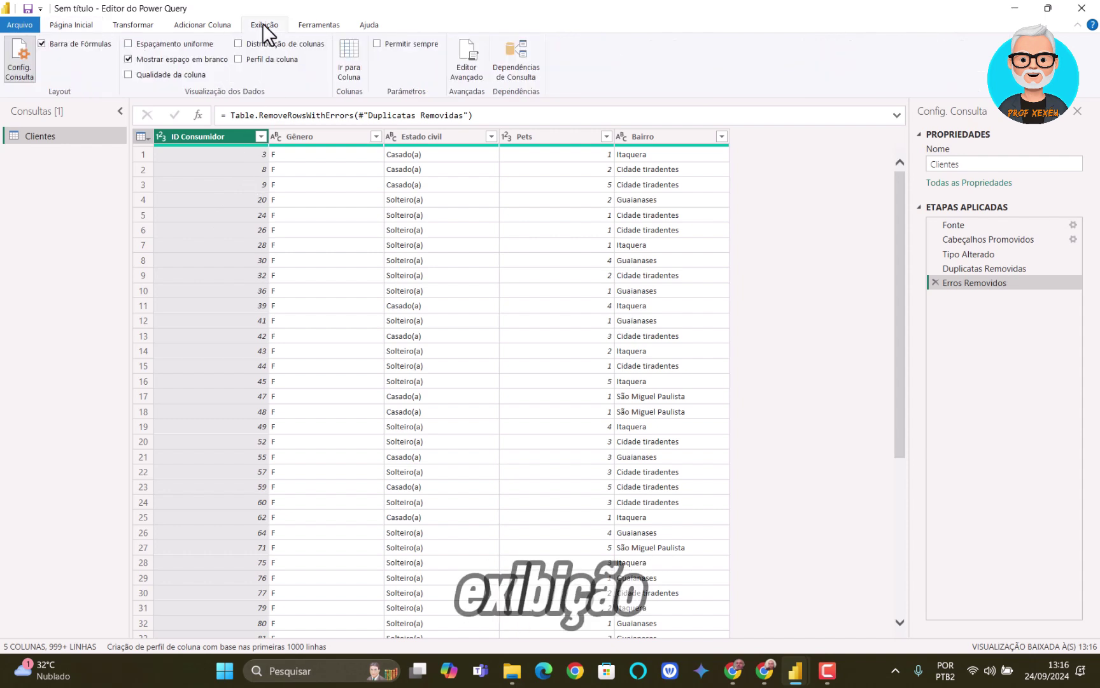
pyautogui.click(132, 74)
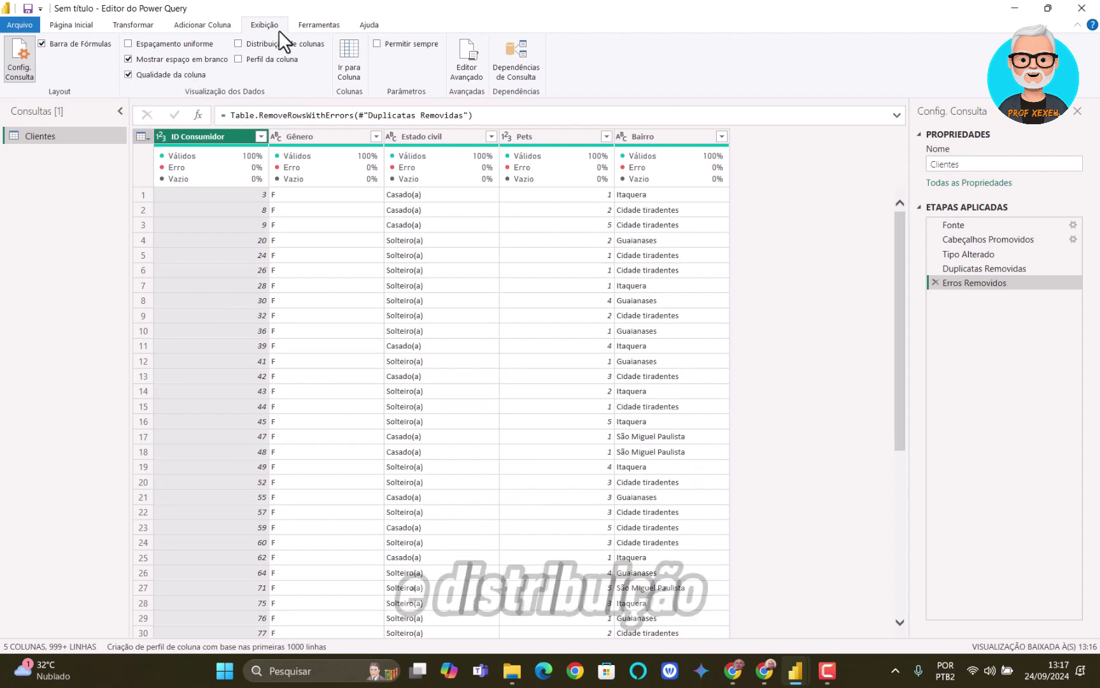
pyautogui.click(266, 42)
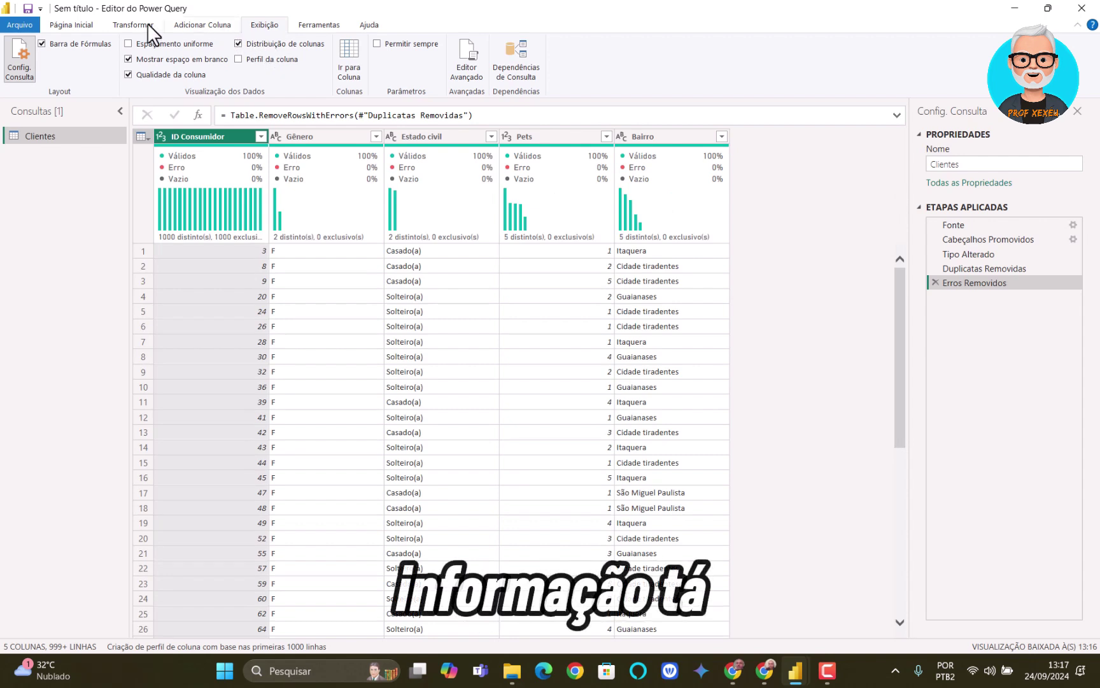
pyautogui.click(68, 24)
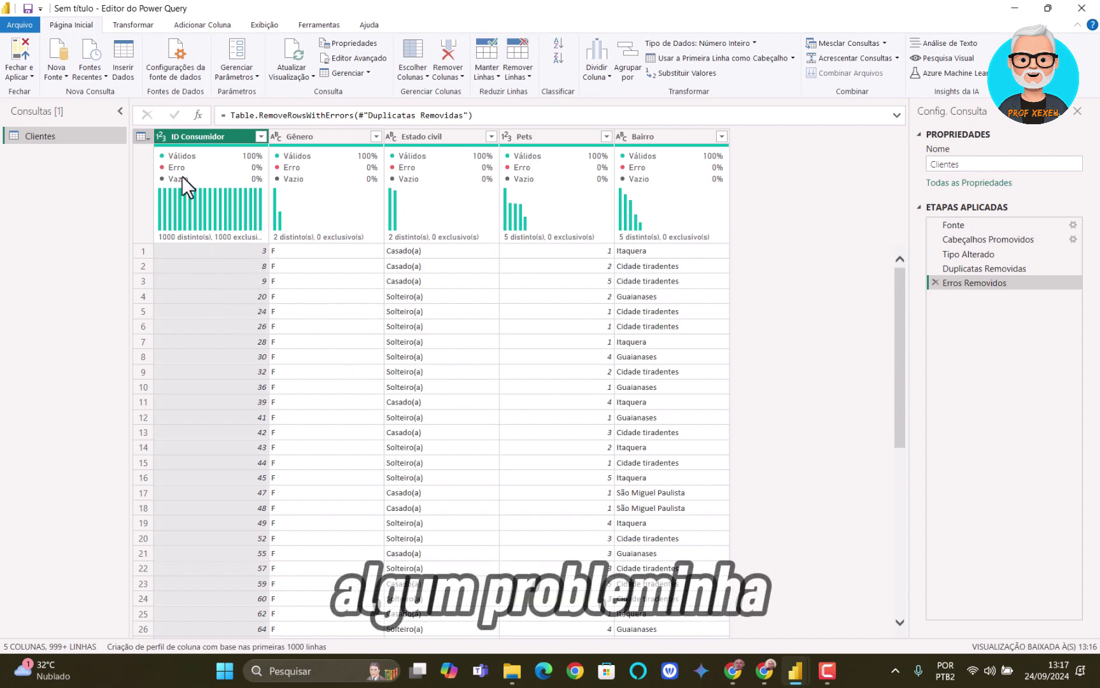
# Review the whole-table cleanup options and examine the Clientes rows across all columns for inconsistent or missing entries
pyautogui.click(141, 136)
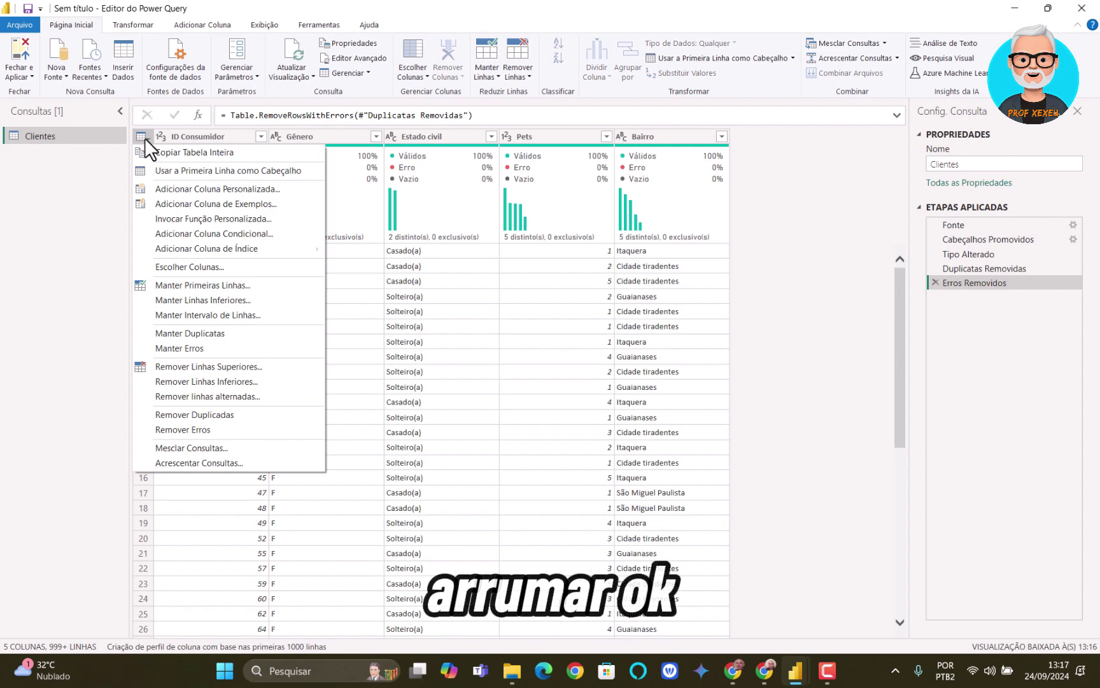
pyautogui.click(364, 227)
pyautogui.click(364, 227)
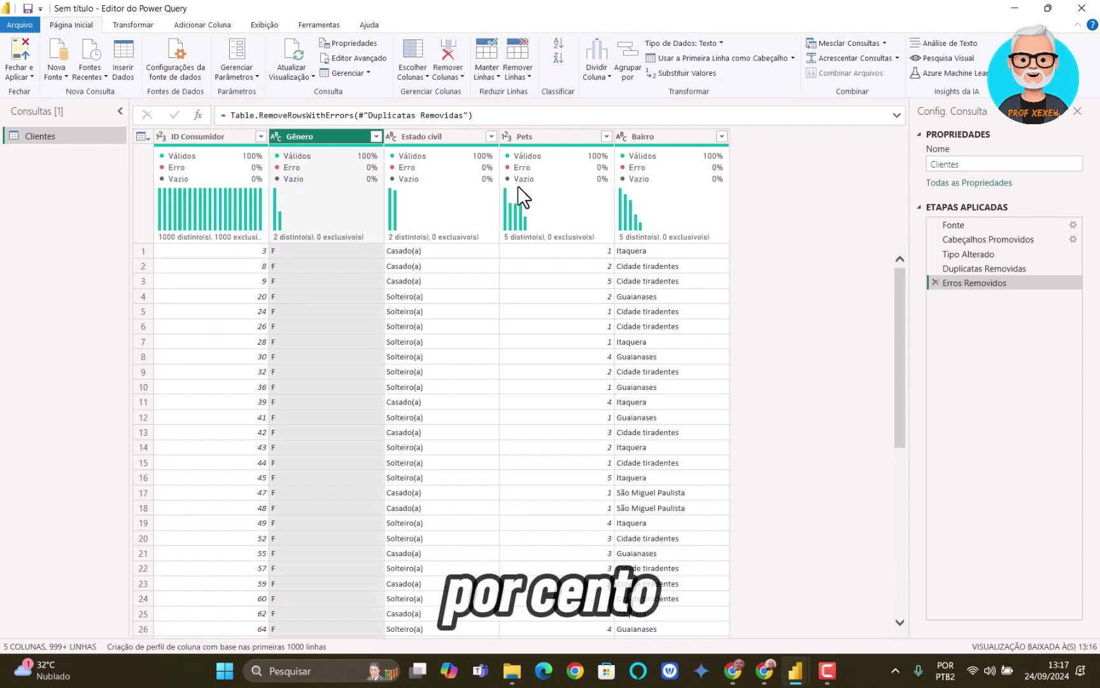
pyautogui.scroll(-9, 439, 344)
pyautogui.scroll(-20, 439, 351)
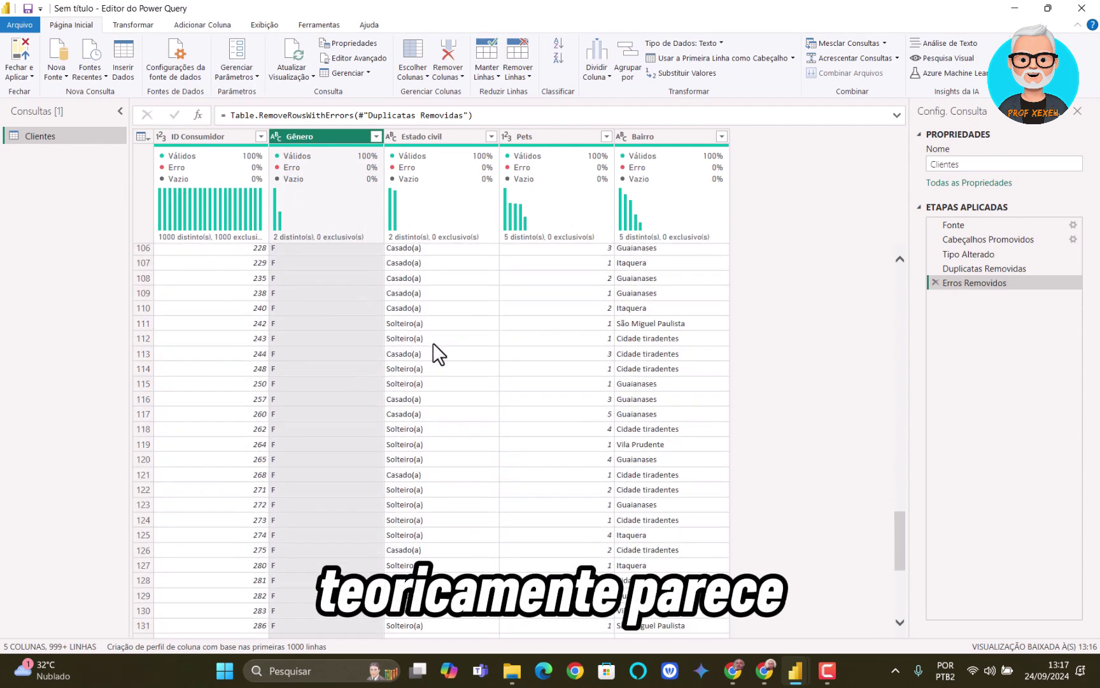
pyautogui.scroll(-20, 430, 361)
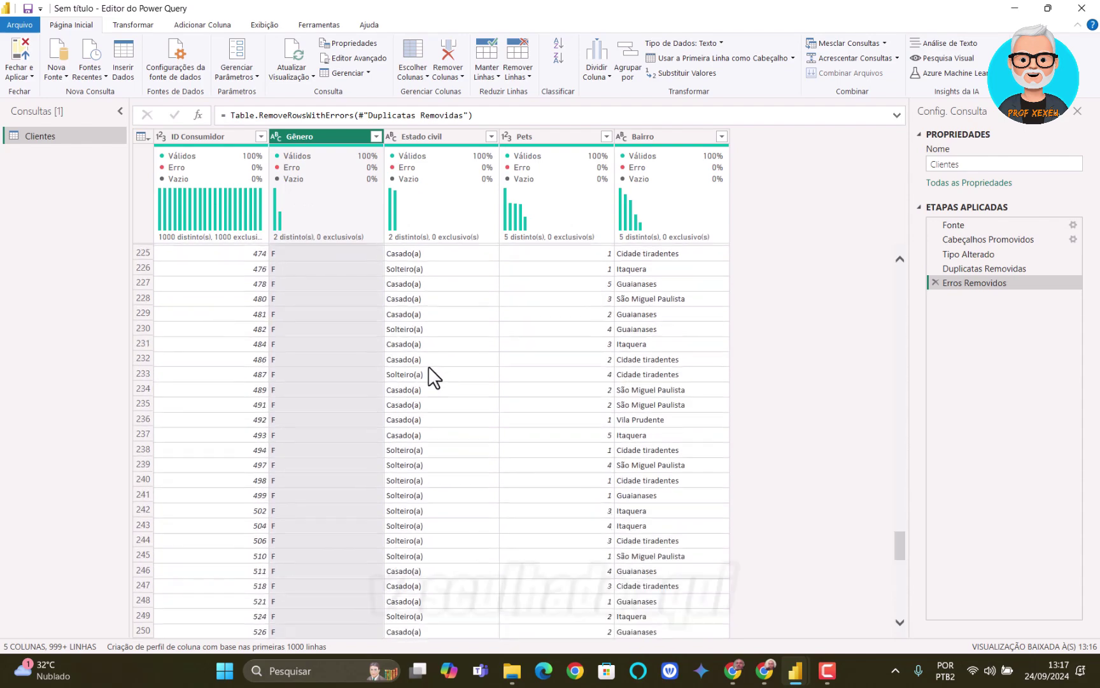
pyautogui.scroll(-20, 423, 372)
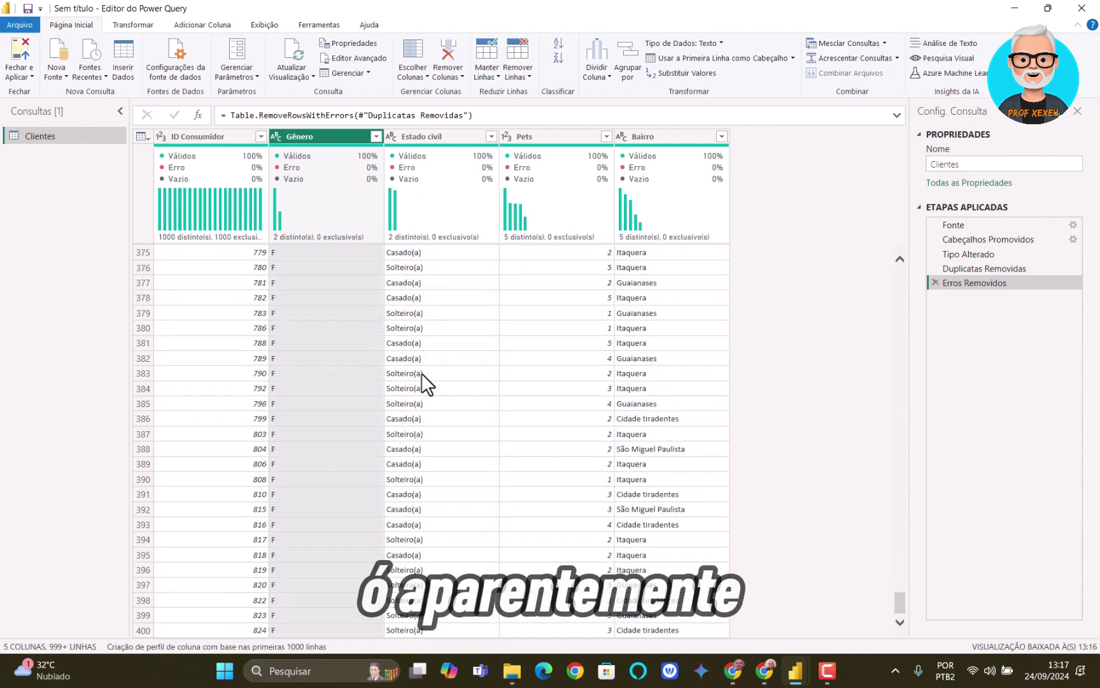
pyautogui.scroll(-20, 420, 376)
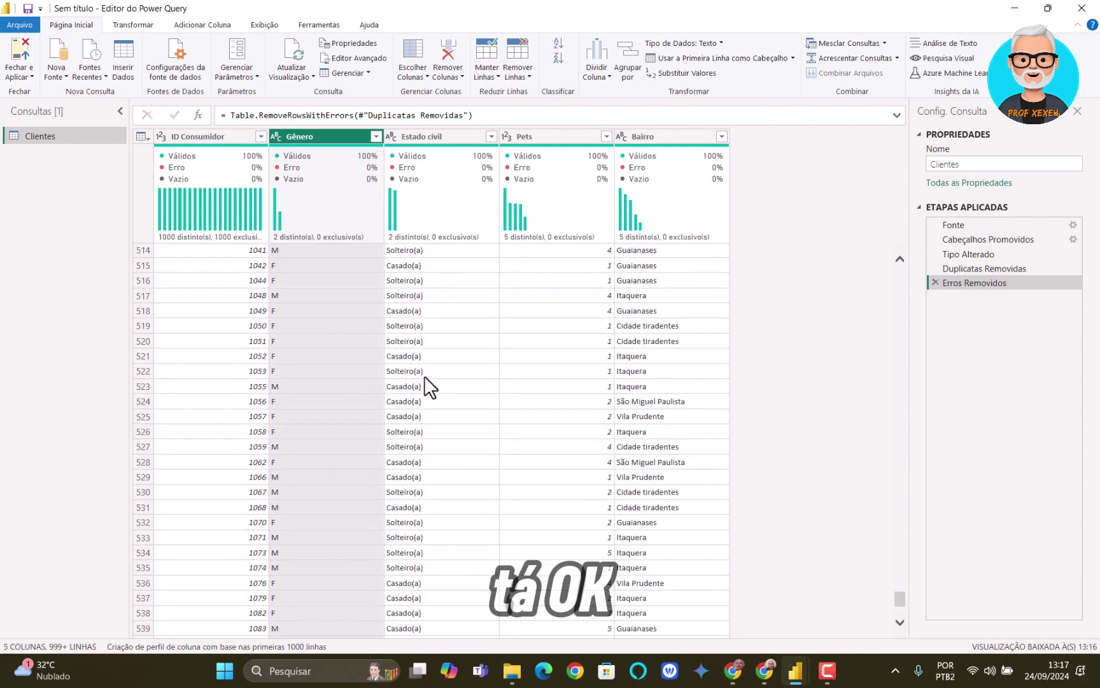
pyautogui.scroll(-20, 417, 376)
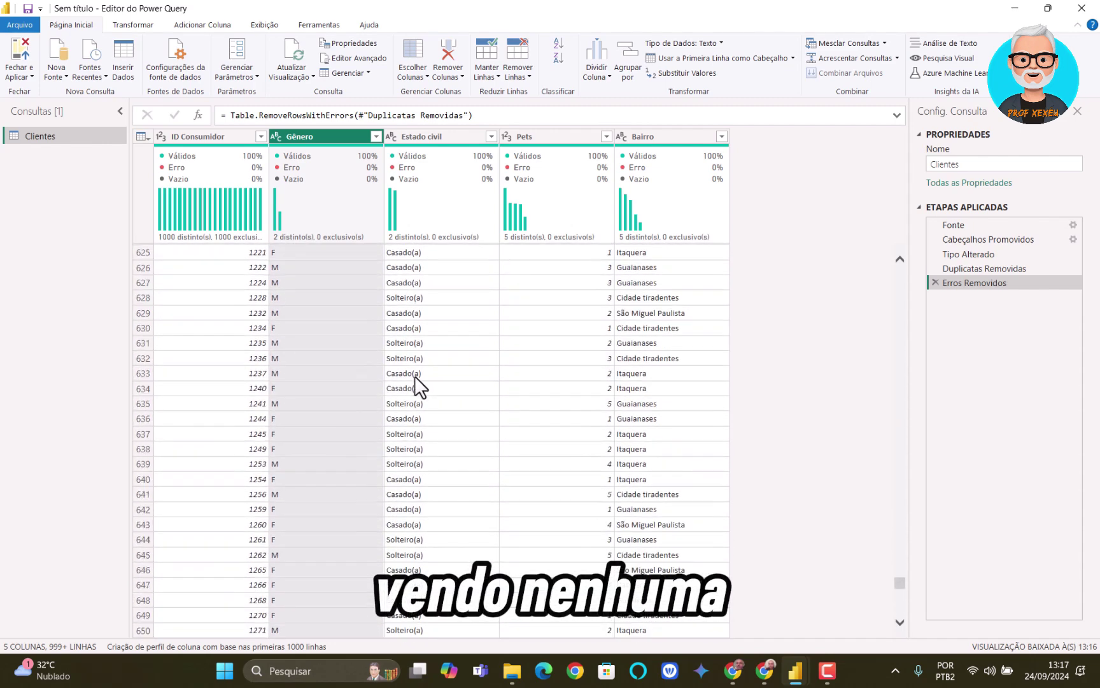
pyautogui.scroll(-20, 417, 379)
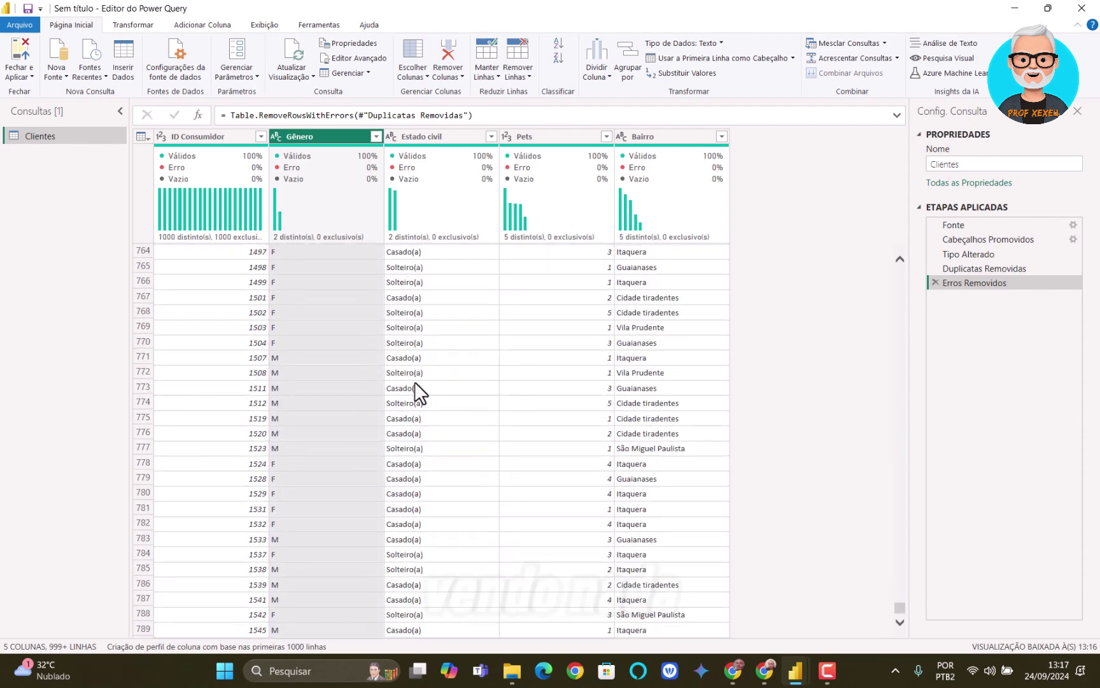
pyautogui.scroll(-20, 900, 591)
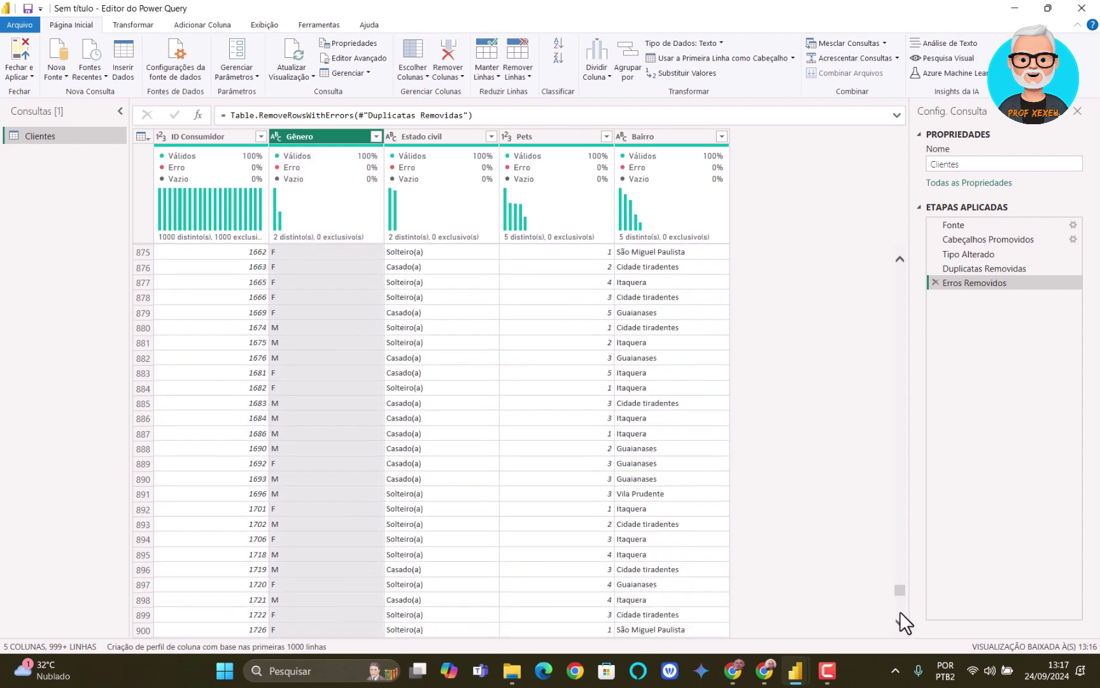
pyautogui.scroll(-20, 900, 612)
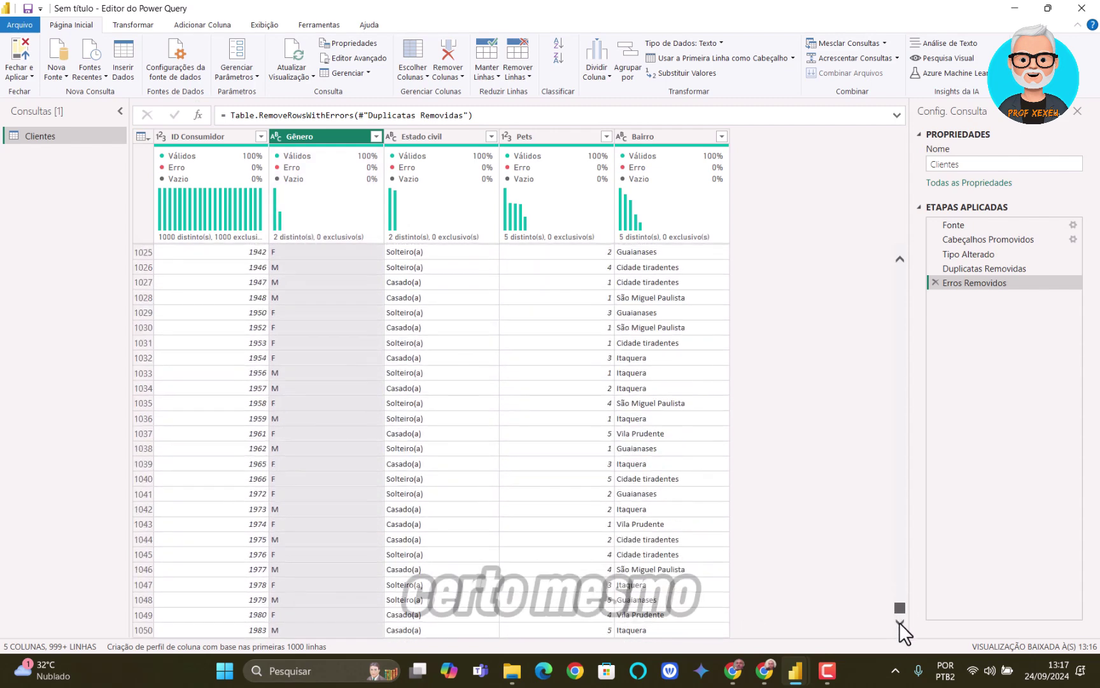
pyautogui.scroll(-15, 899, 622)
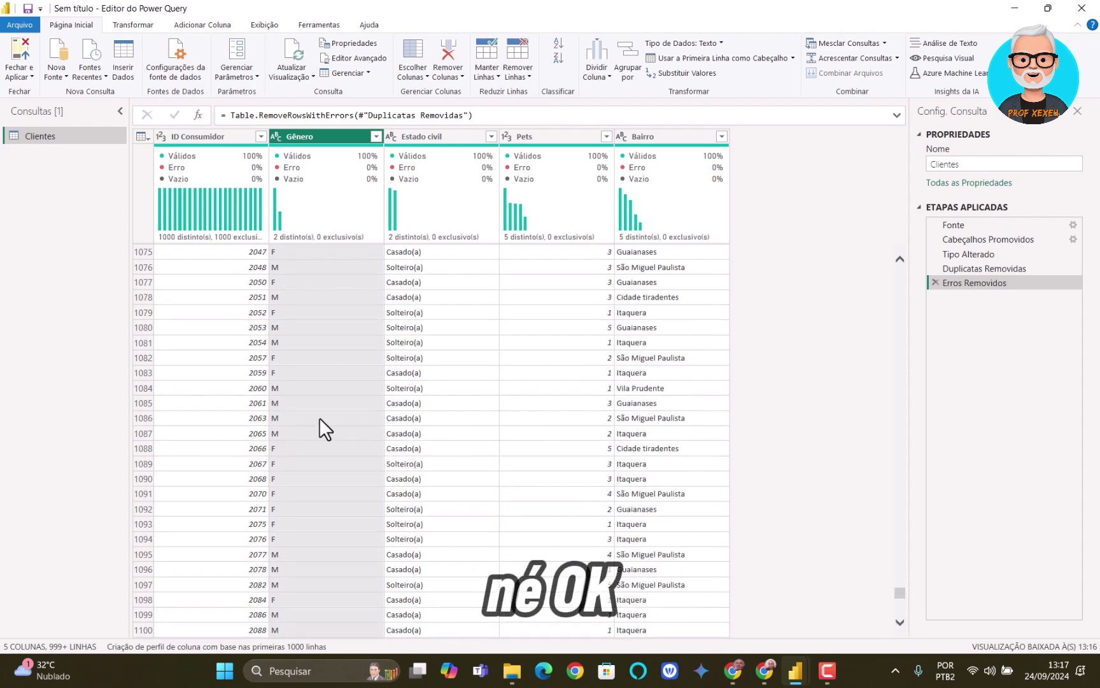
pyautogui.scroll(20, 319, 417)
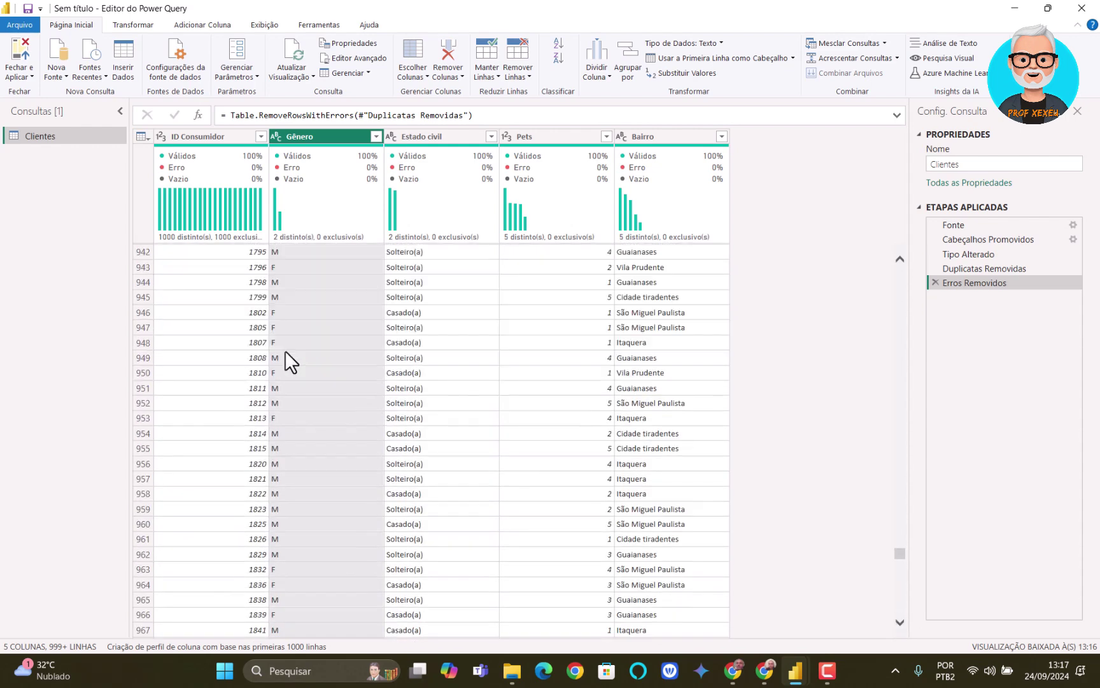
pyautogui.scroll(20, 285, 350)
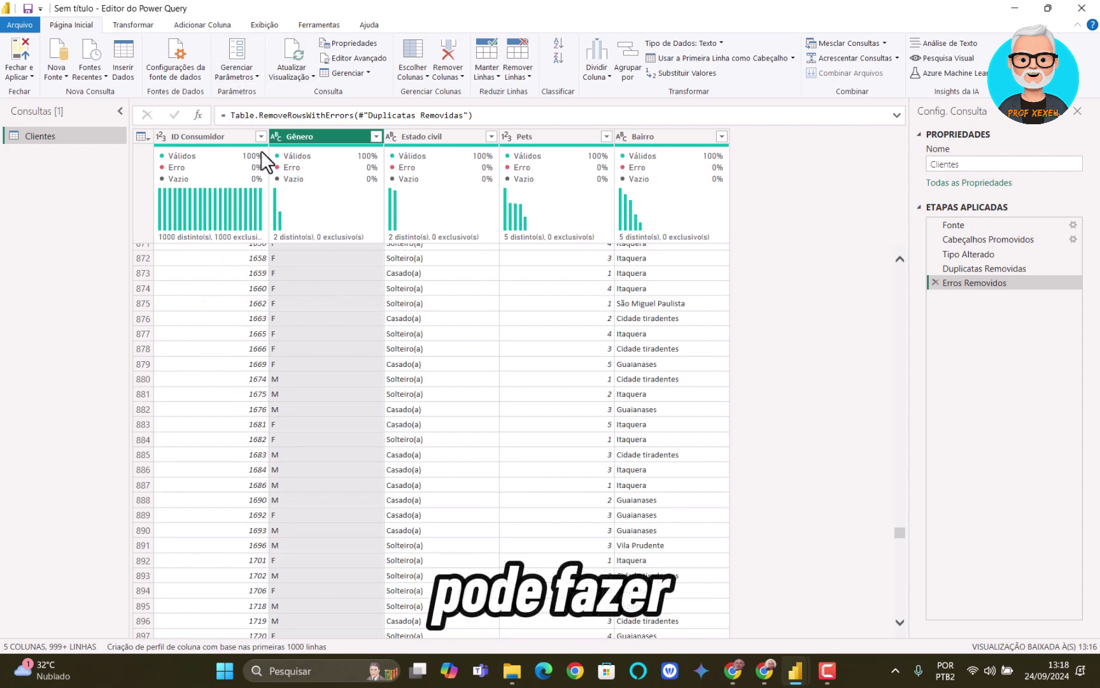
pyautogui.click(132, 24)
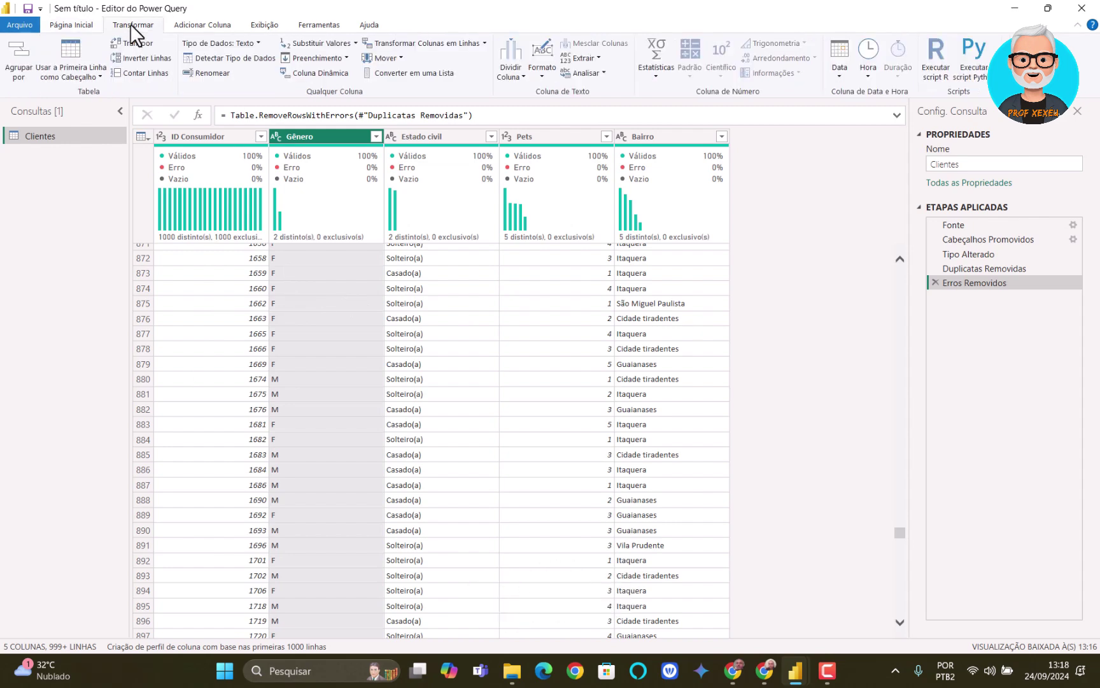
pyautogui.click(65, 22)
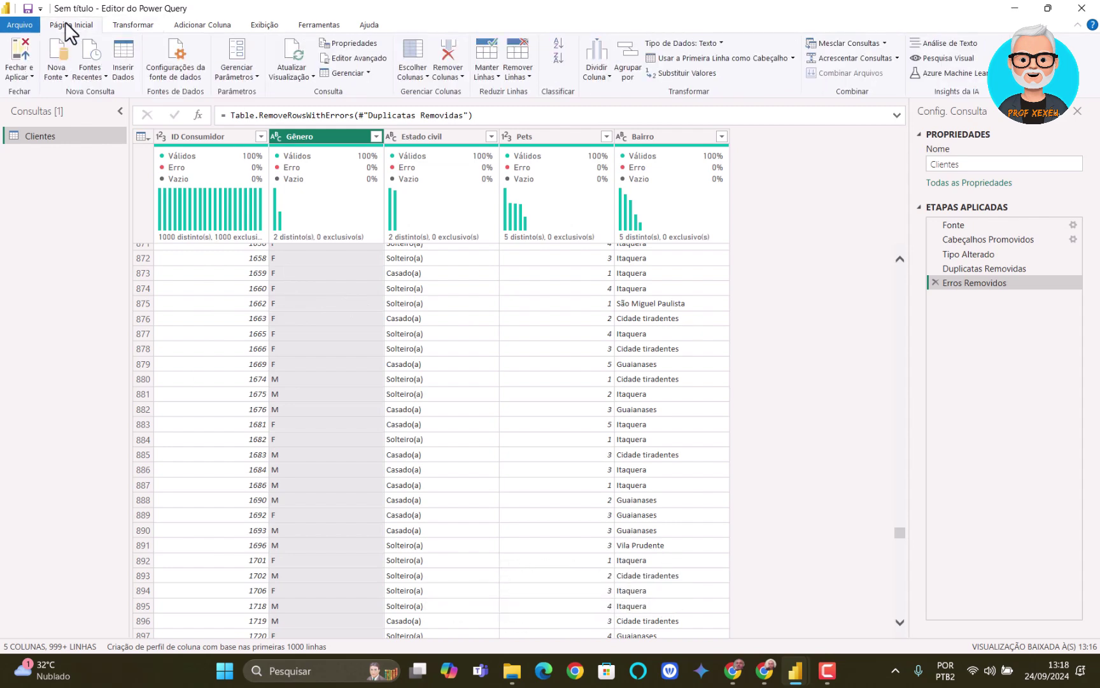
pyautogui.click(364, 72)
pyautogui.click(364, 70)
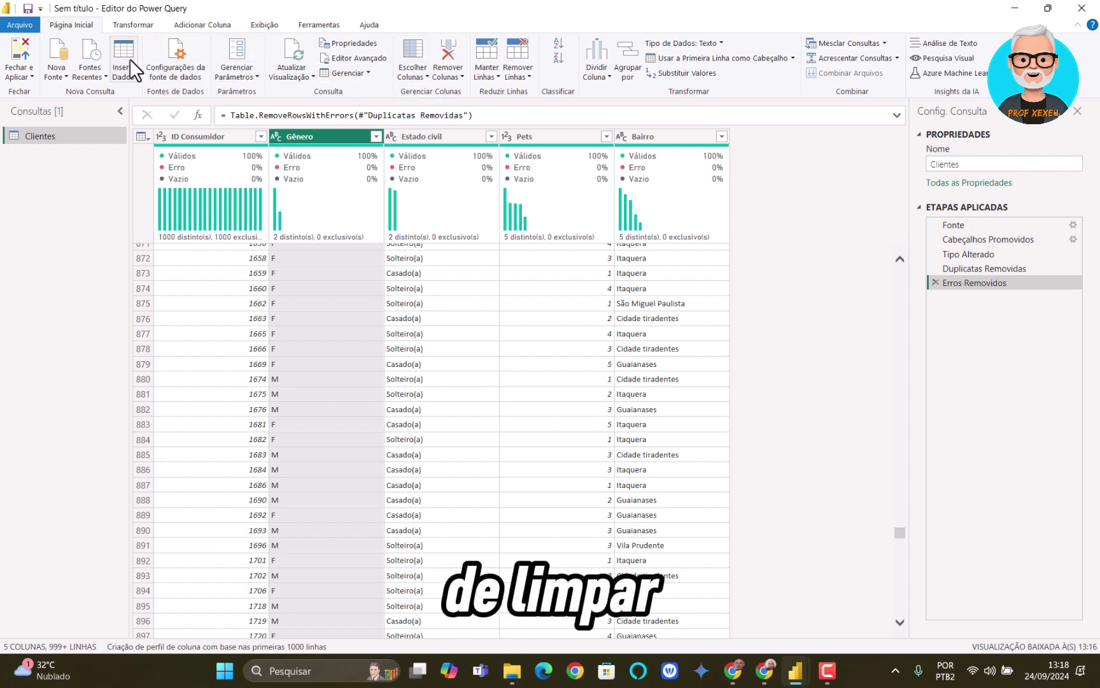
pyautogui.click(126, 23)
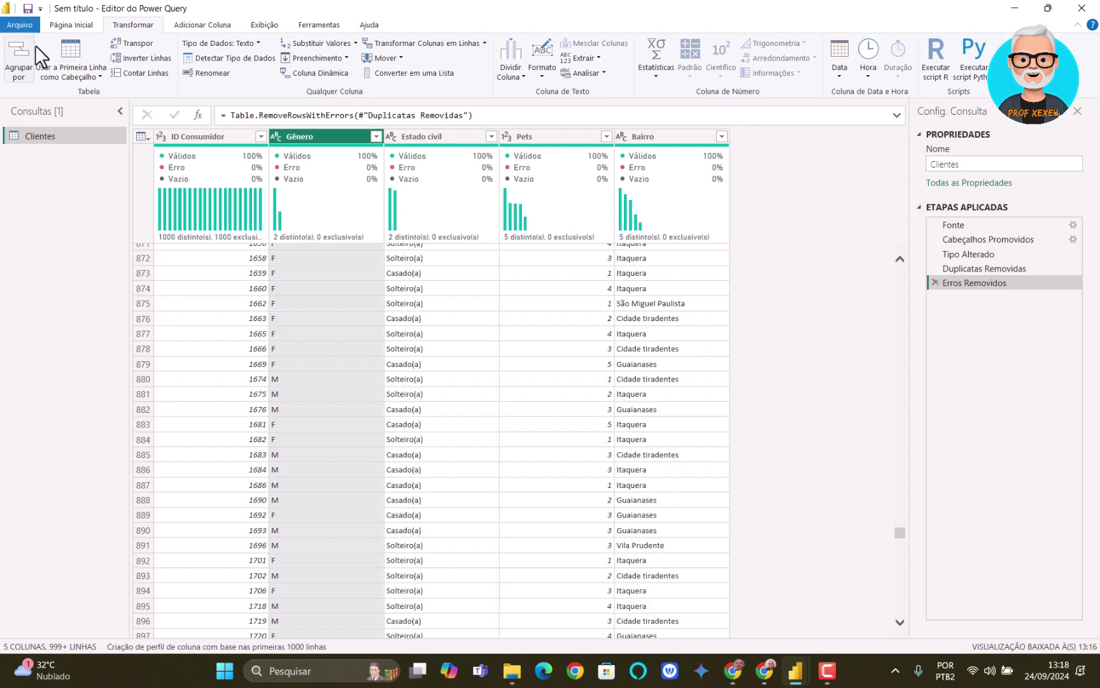
pyautogui.click(64, 25)
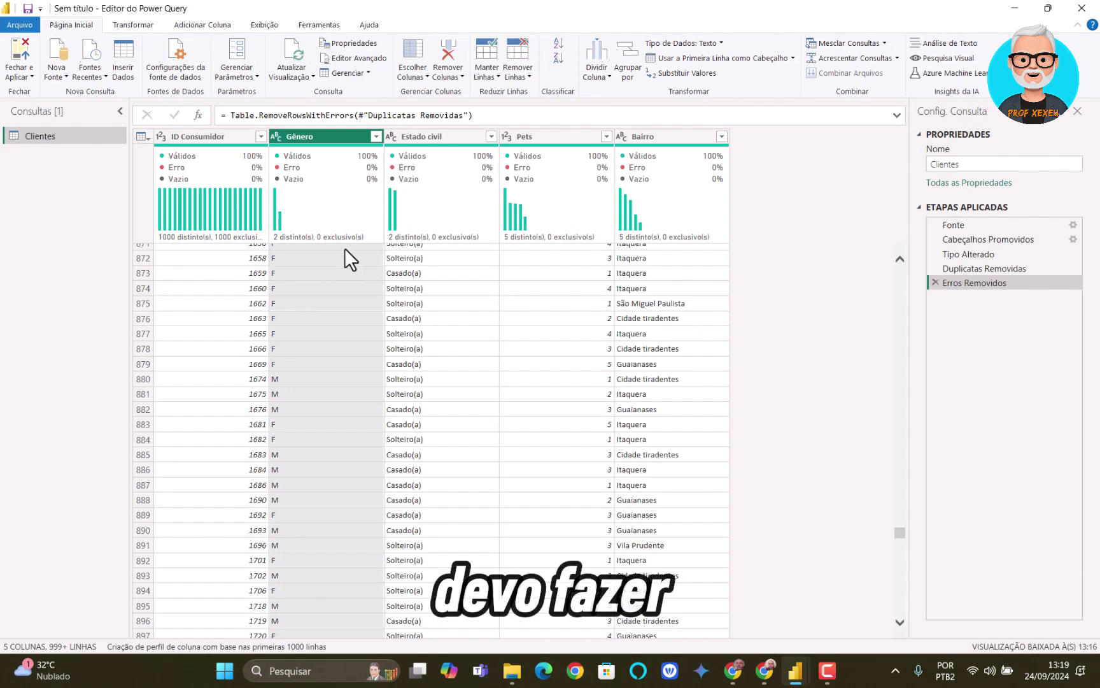
# Apply the query changes to the report, open the table view and expand the Clientes field list
pyautogui.click(20, 55)
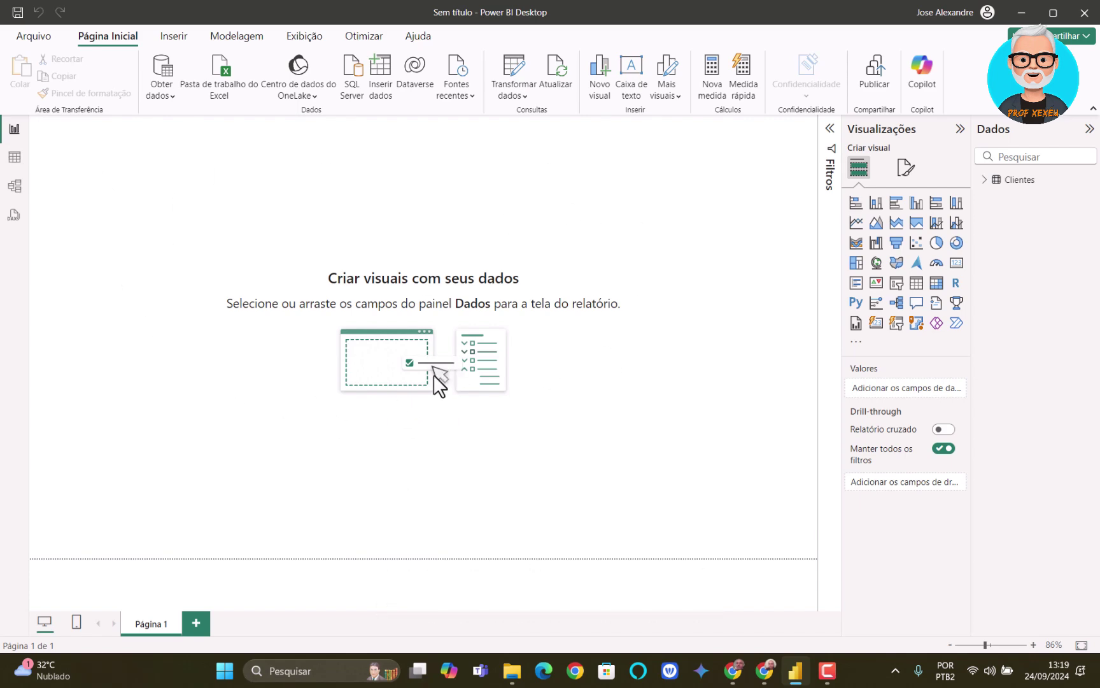
pyautogui.click(14, 158)
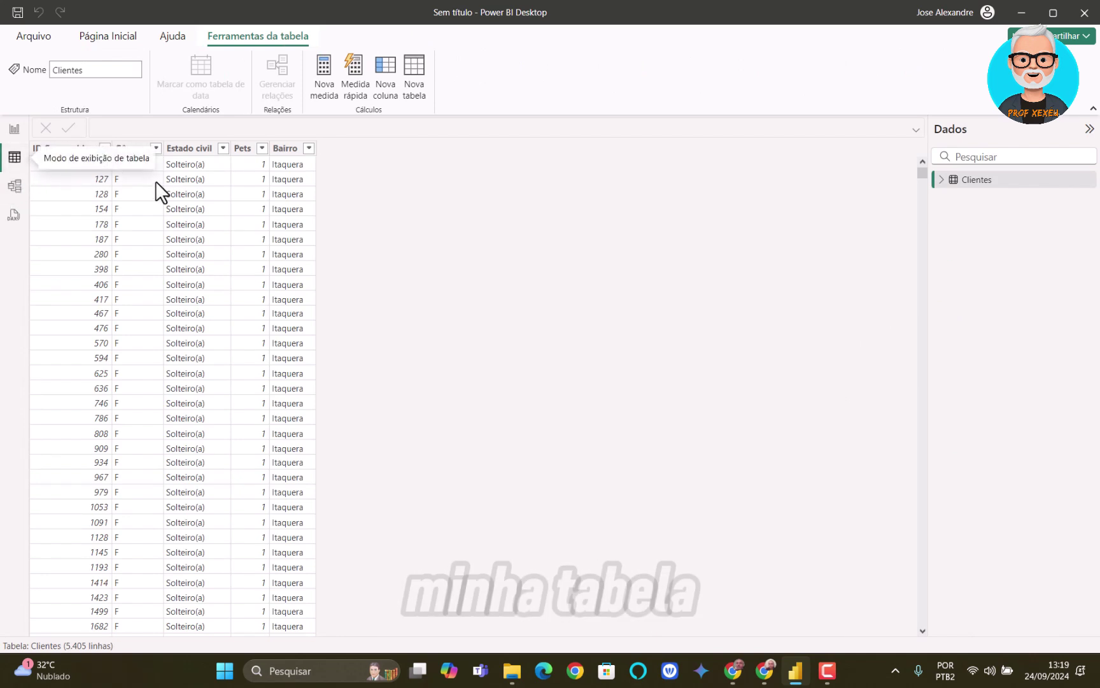
pyautogui.click(942, 180)
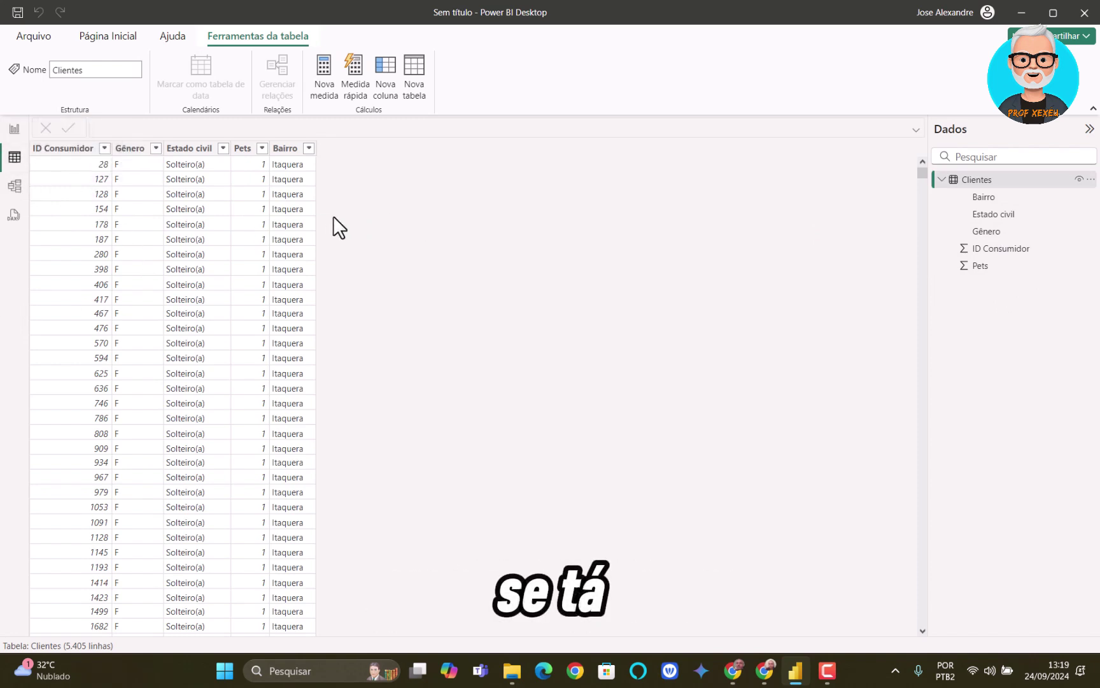
# Add an empty card visual to Página 1 in the report view, enlarge it slightly and place it away from the page's upper-left corner
pyautogui.click(14, 129)
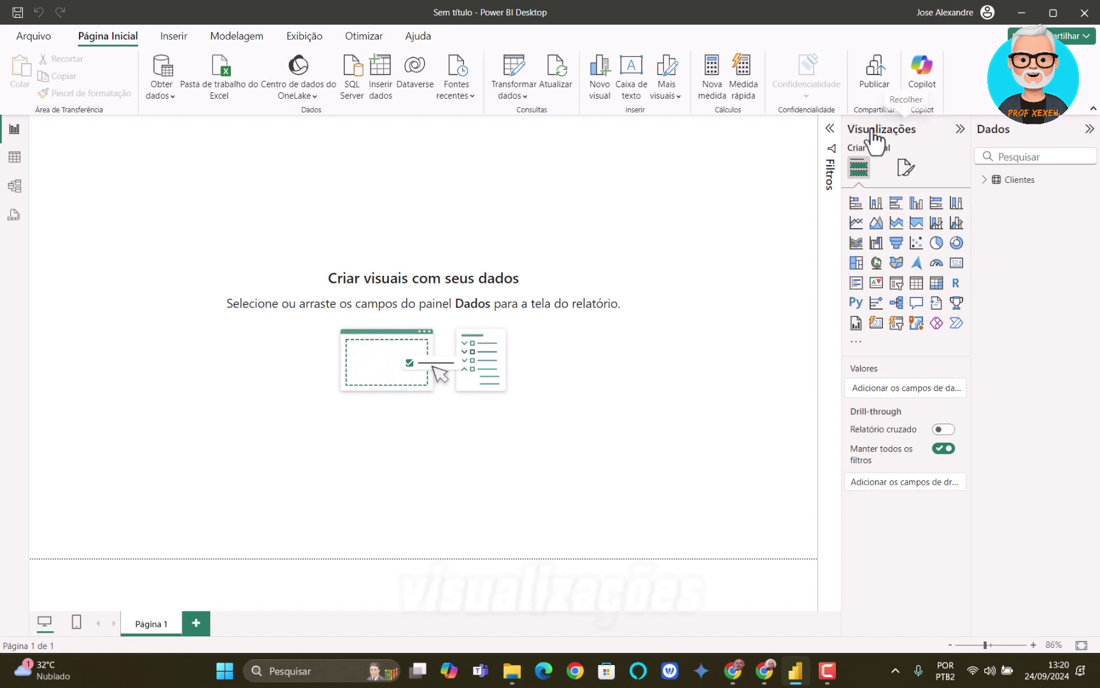
pyautogui.click(957, 263)
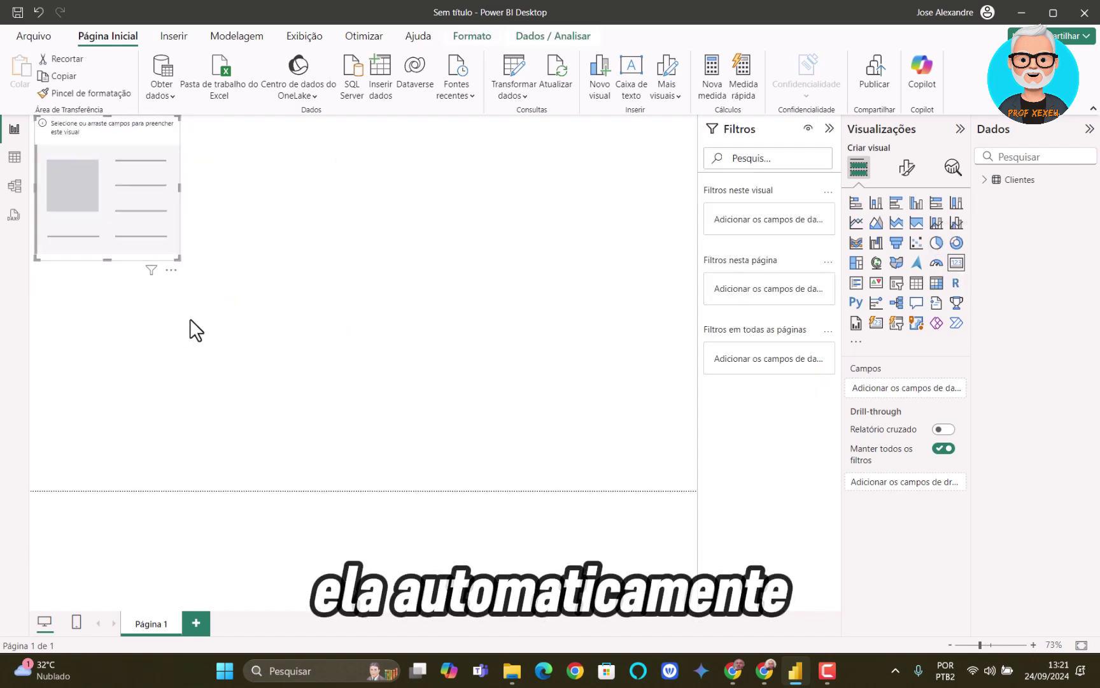
pyautogui.moveTo(112, 171); pyautogui.dragTo(193, 212)
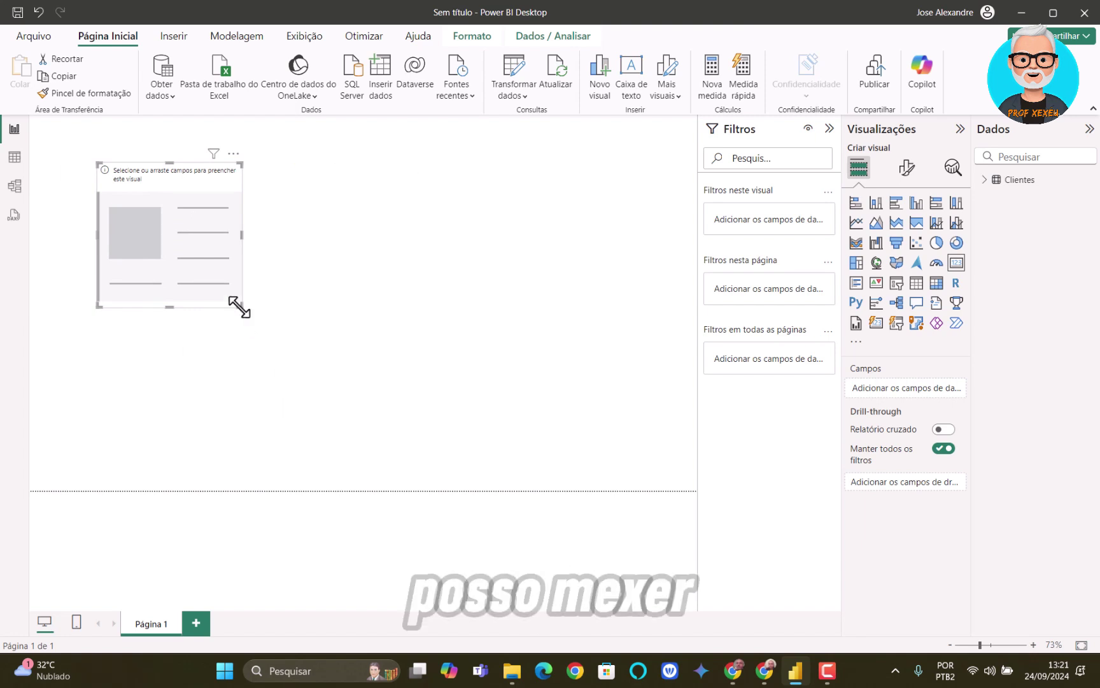
pyautogui.moveTo(239, 308); pyautogui.dragTo(267, 322)
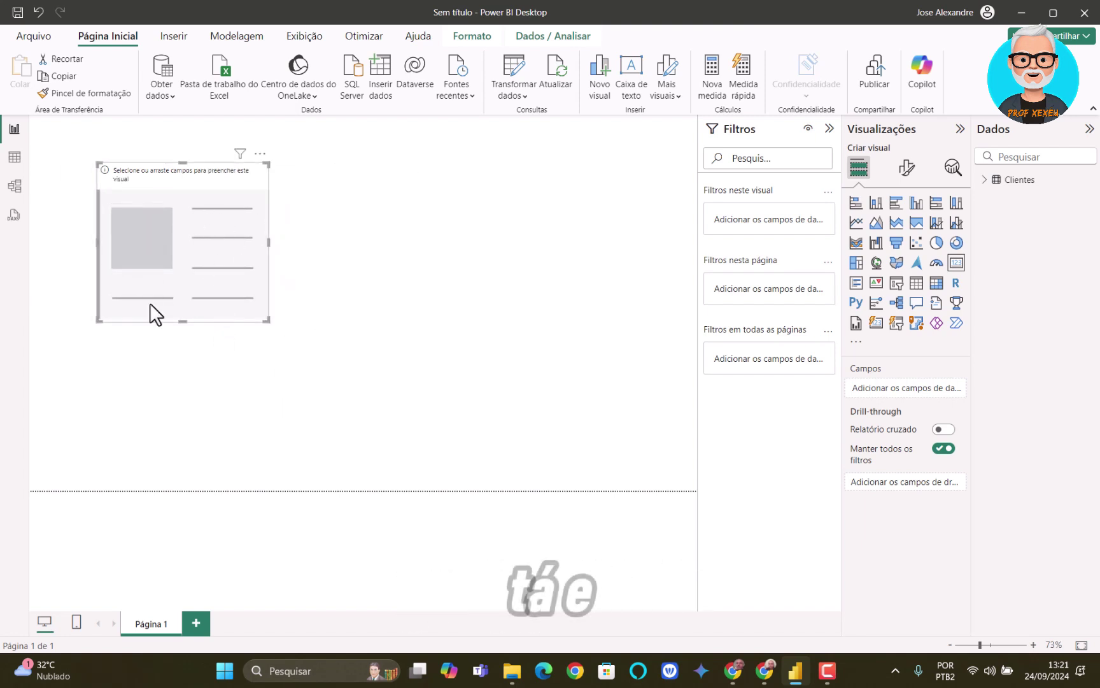
pyautogui.moveTo(240, 235); pyautogui.dragTo(303, 238)
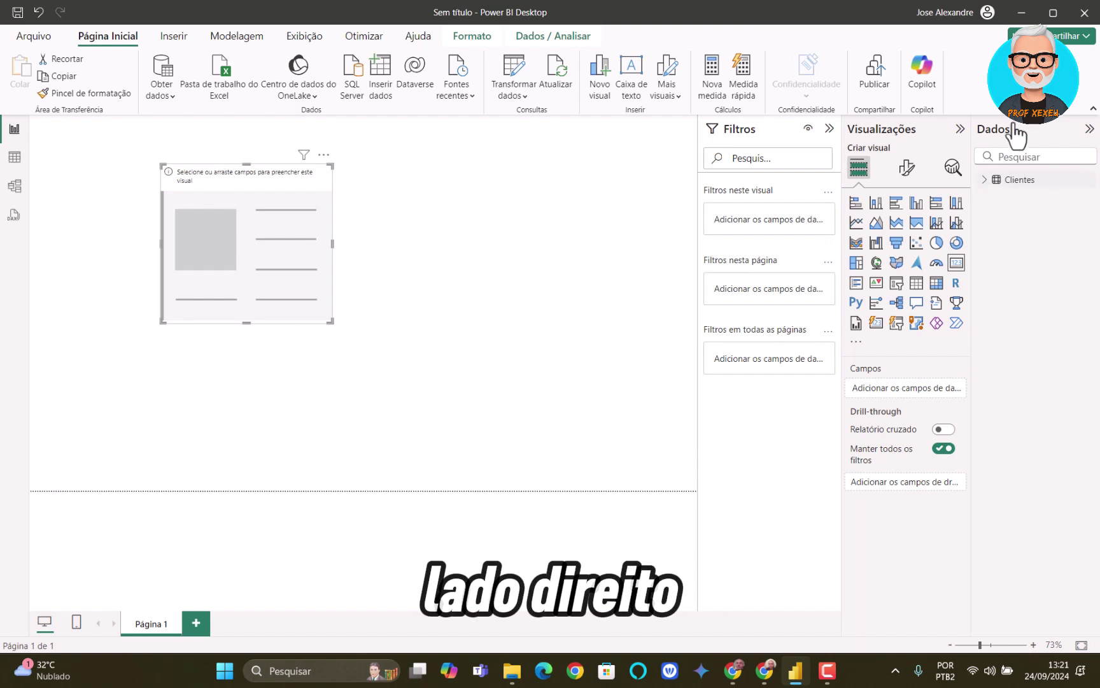
# Assign the Pets field from Clientes to the card, shrink the card and reposition it near the page's upper-left corner
pyautogui.click(985, 182)
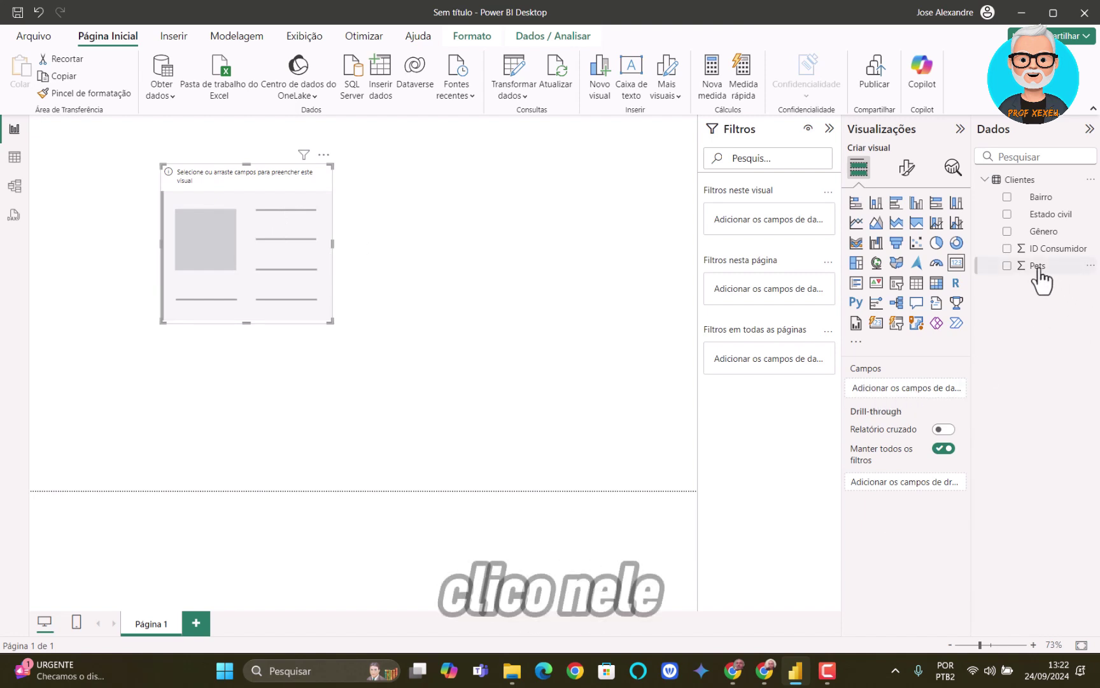
pyautogui.moveTo(1038, 271); pyautogui.dragTo(914, 390)
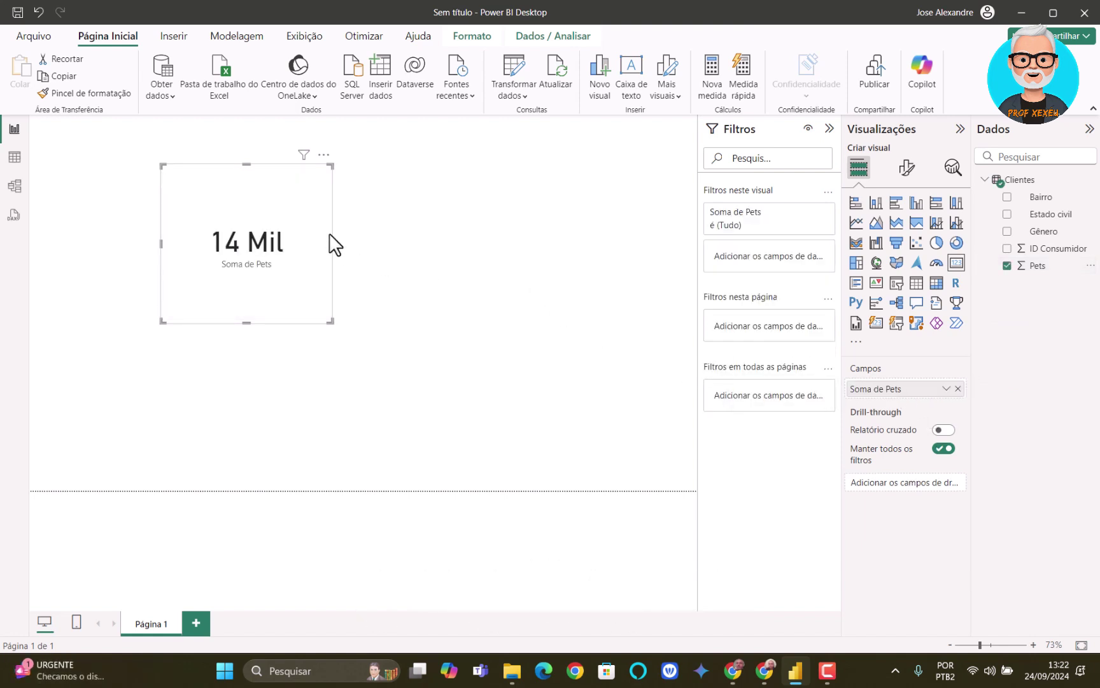
pyautogui.moveTo(306, 220); pyautogui.dragTo(226, 184)
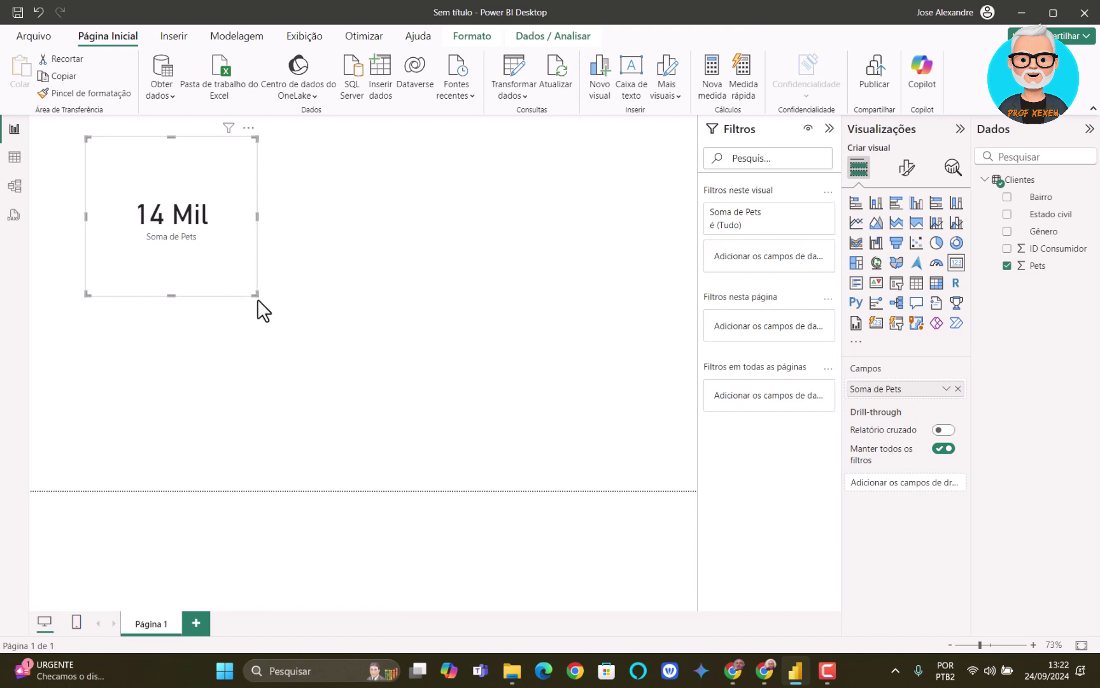
pyautogui.moveTo(257, 297); pyautogui.dragTo(198, 248)
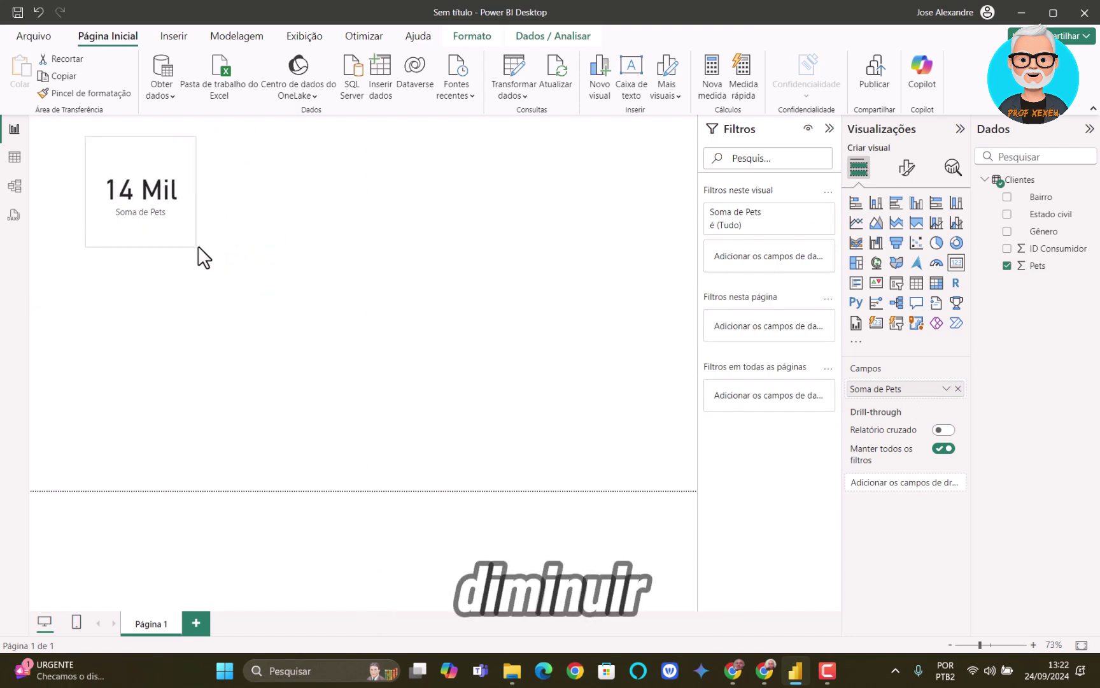
pyautogui.moveTo(201, 177); pyautogui.dragTo(232, 186)
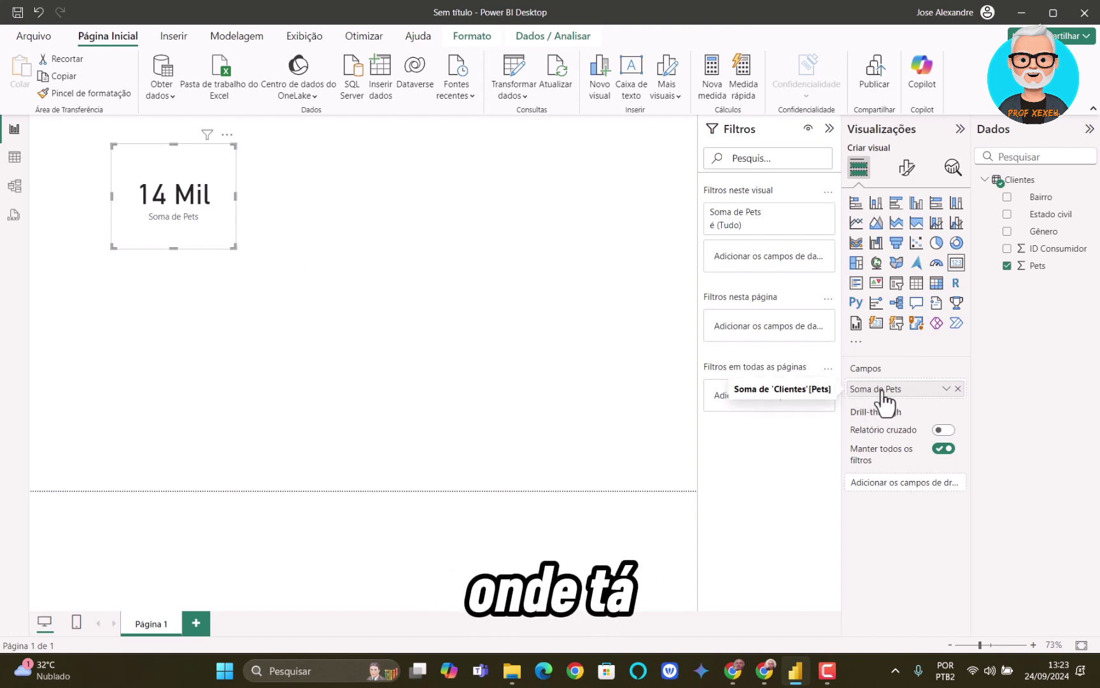
# Change the card's aggregation of the Pets field to Média
pyautogui.click(946, 389)
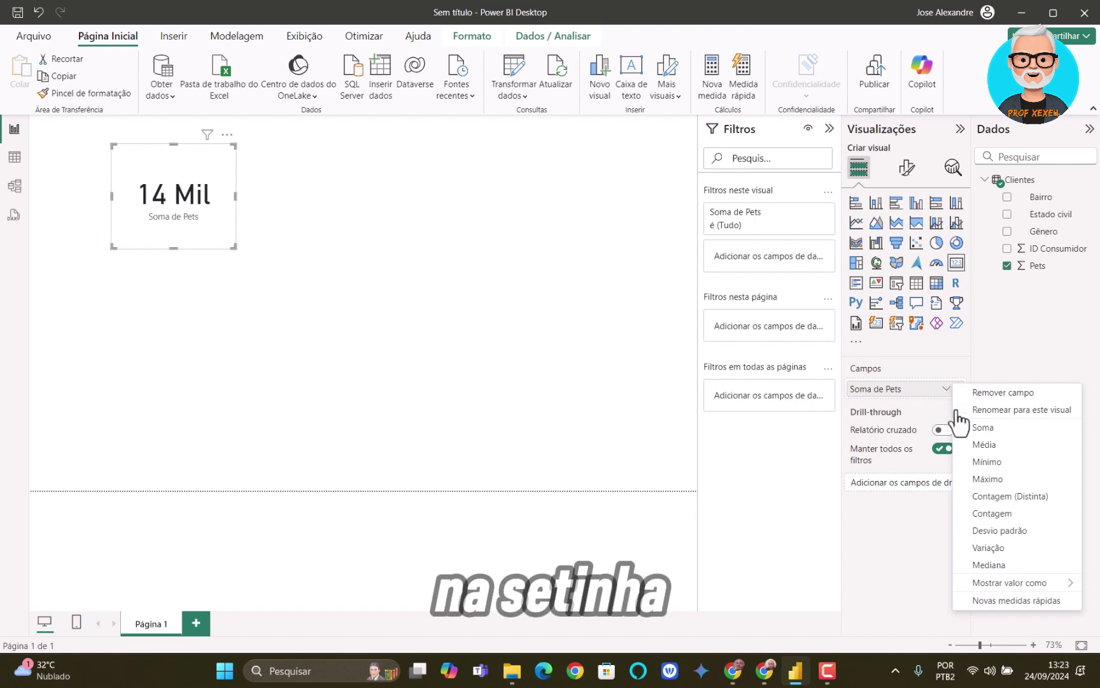
pyautogui.click(985, 445)
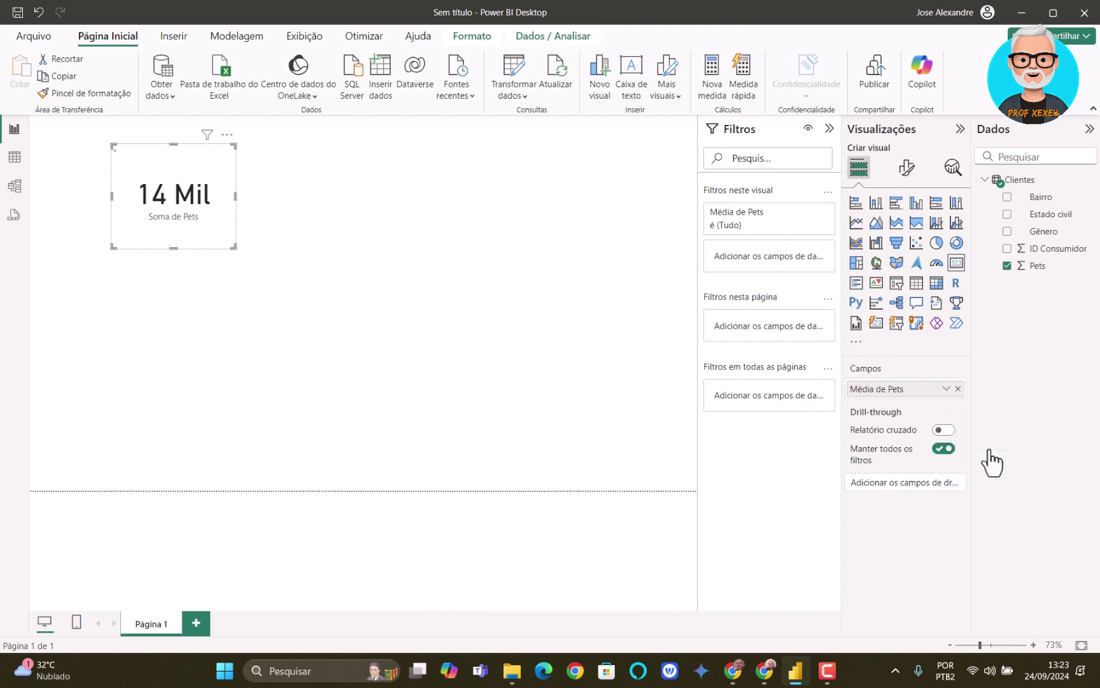